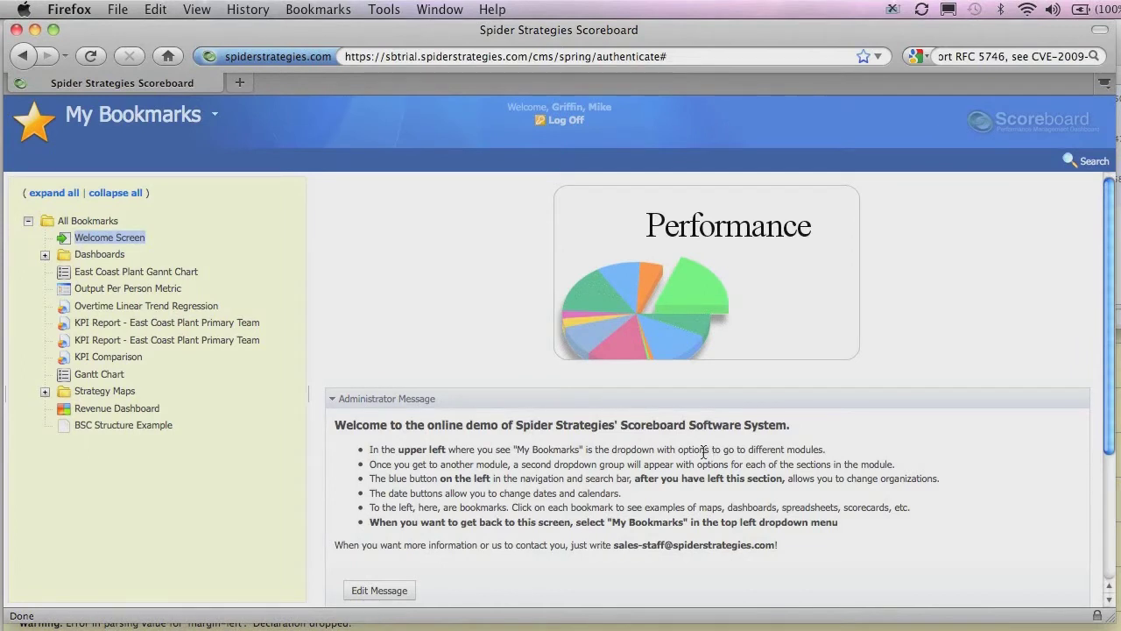
Open the Groups page in the Administration module.
left_click(214, 114)
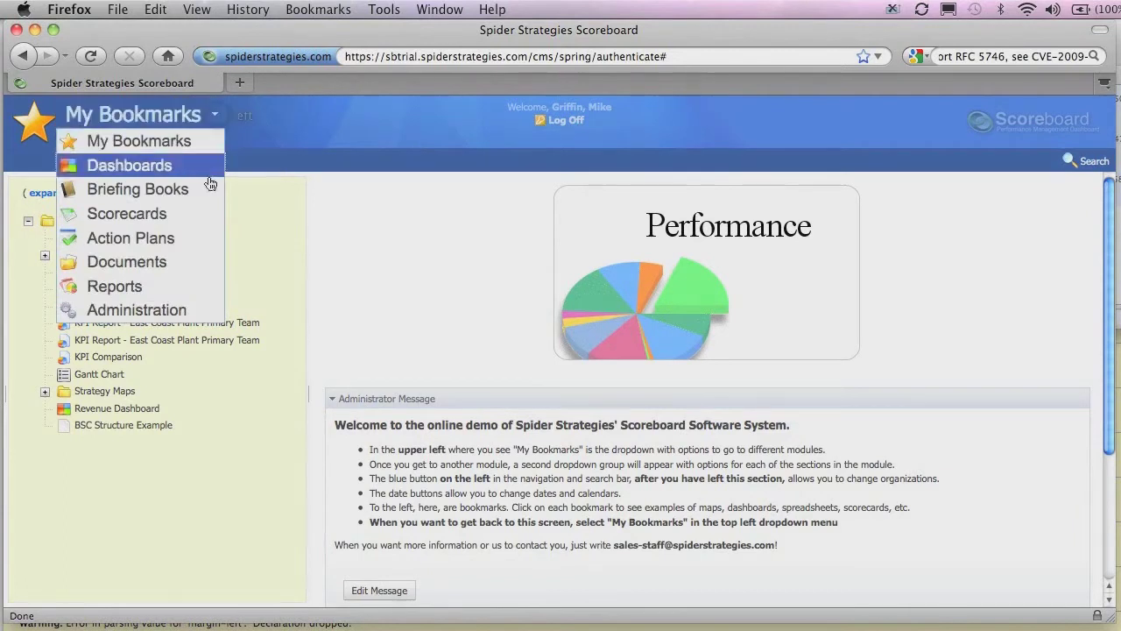
left_click(178, 311)
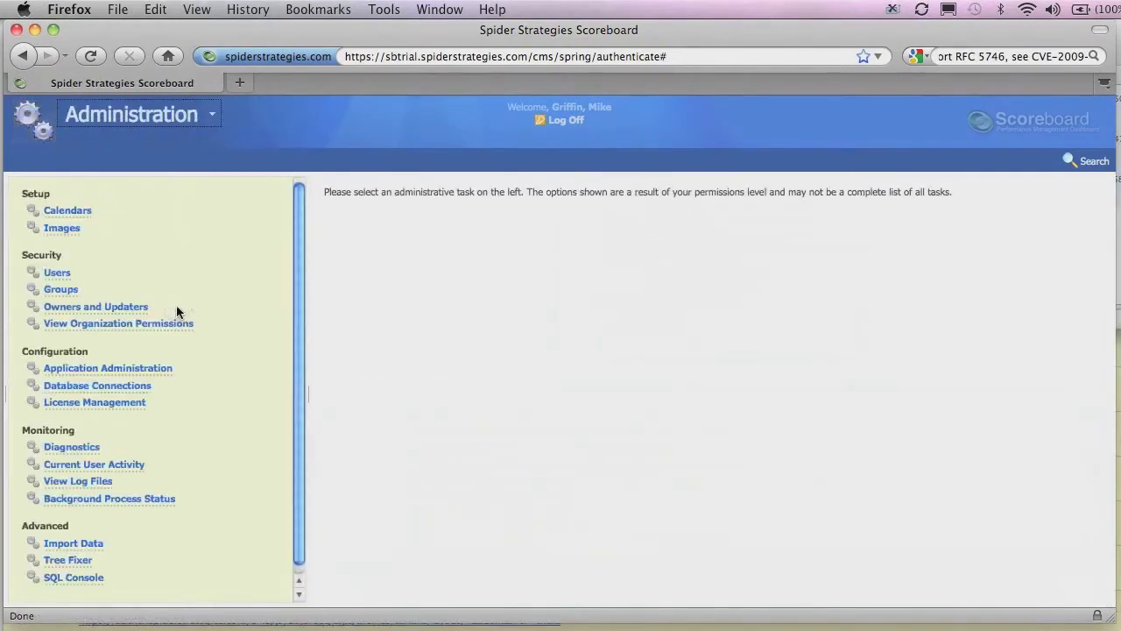
left_click(51, 290)
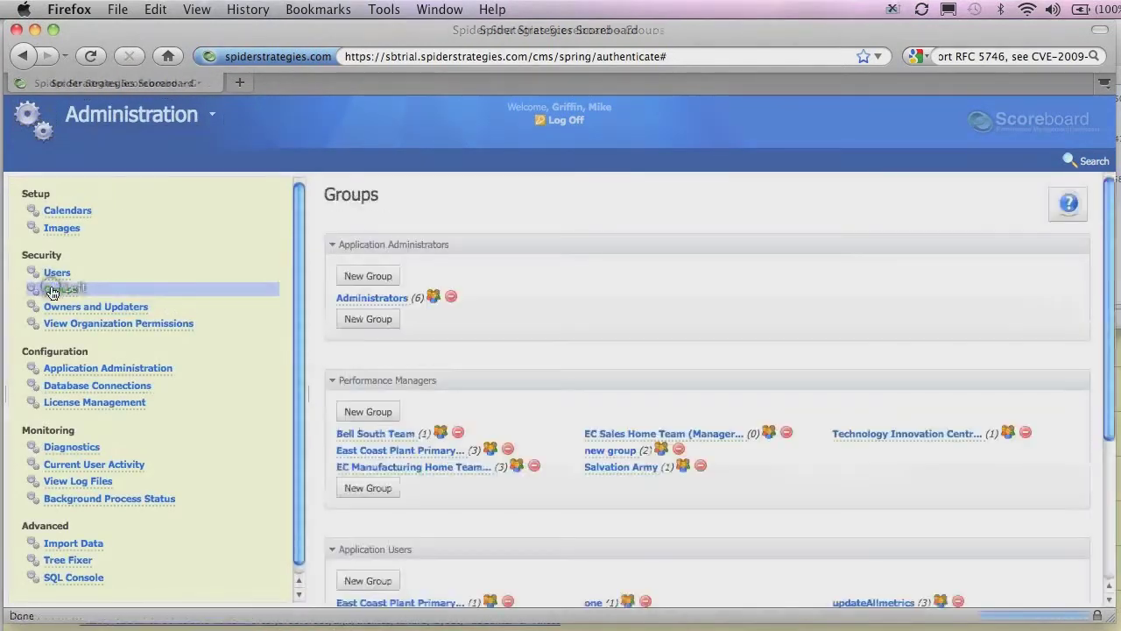
Review the Administrators and Bell South Team group permissions, closing each dialog afterwards.
left_click(385, 299)
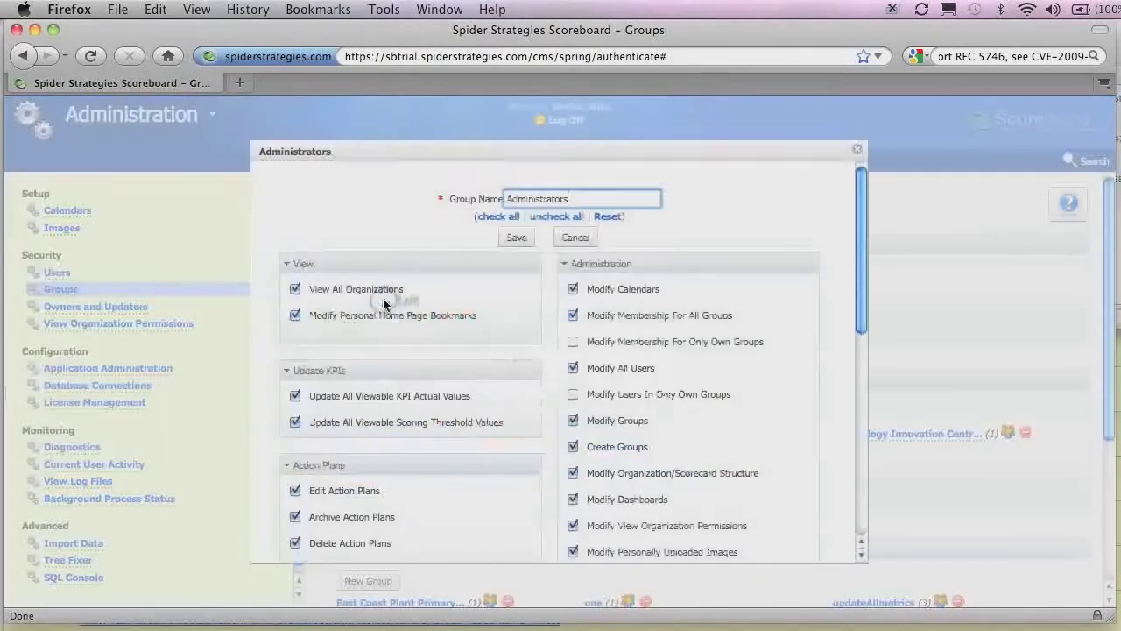
scroll(382, 303, "down", 3)
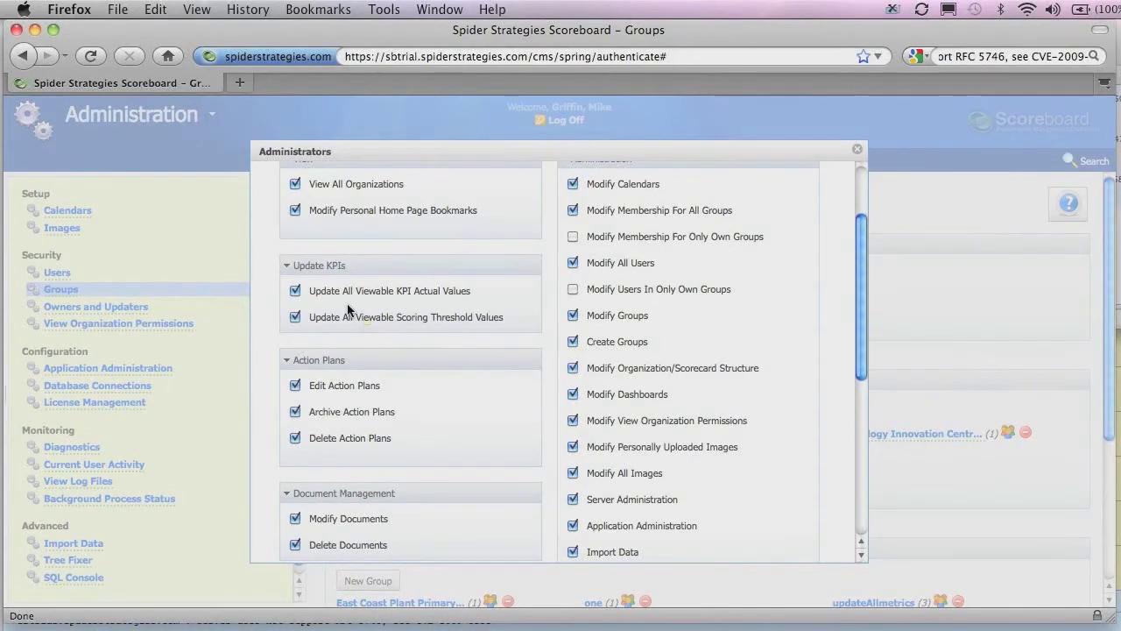
left_click(855, 156)
left_click(376, 433)
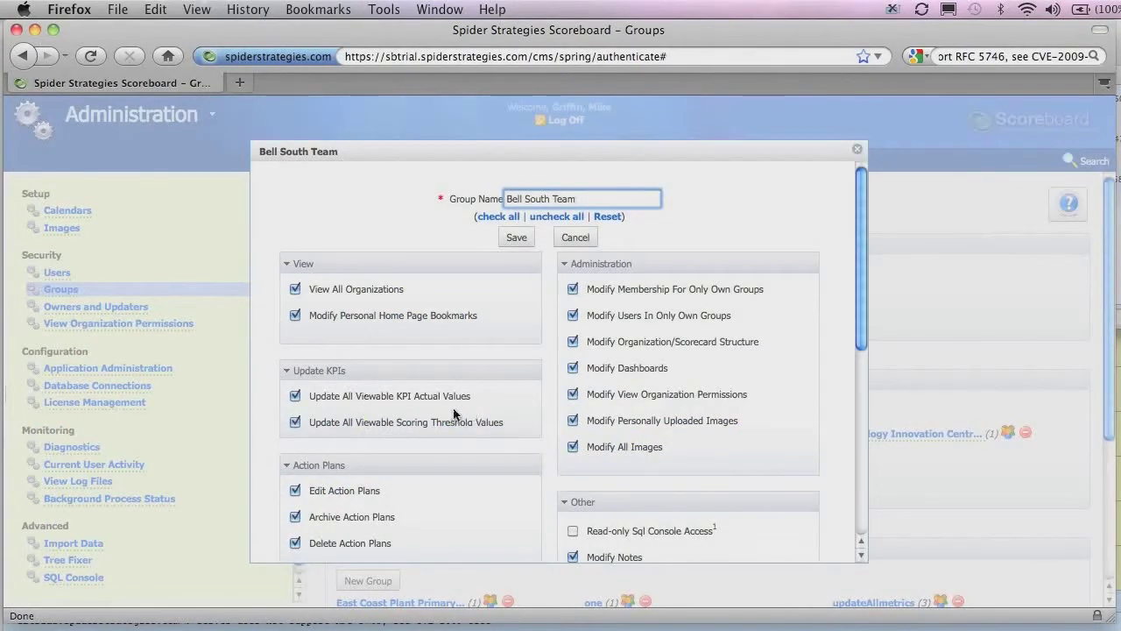
left_click(856, 153)
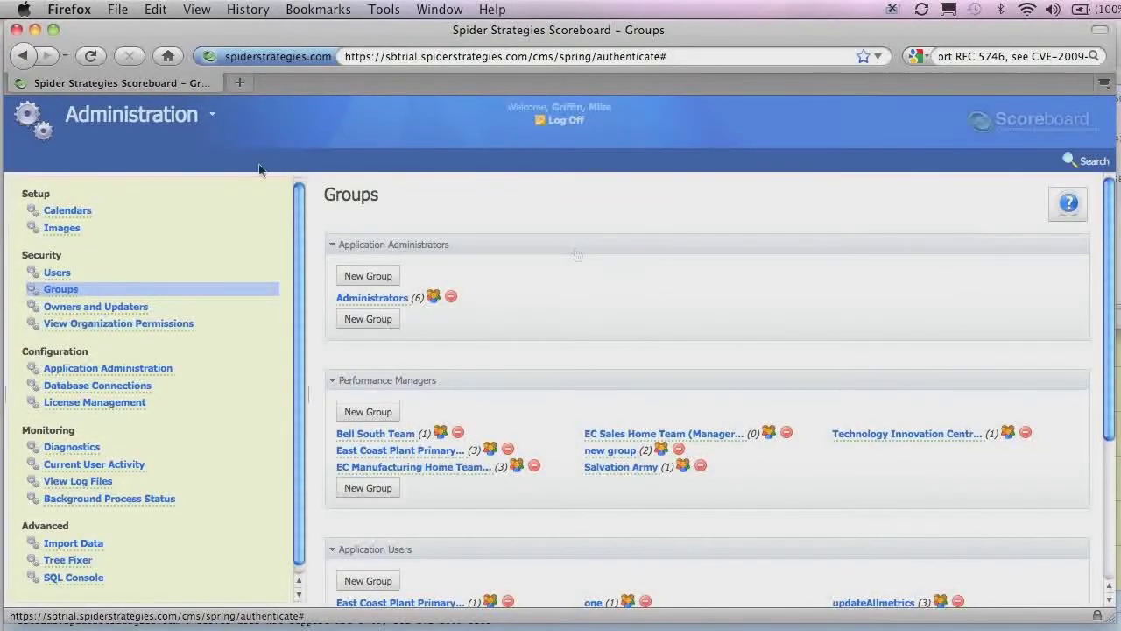
In Scorecards, open the East Coast Plant Primary Team's internal manufacturing defects KPI overview.
left_click(215, 119)
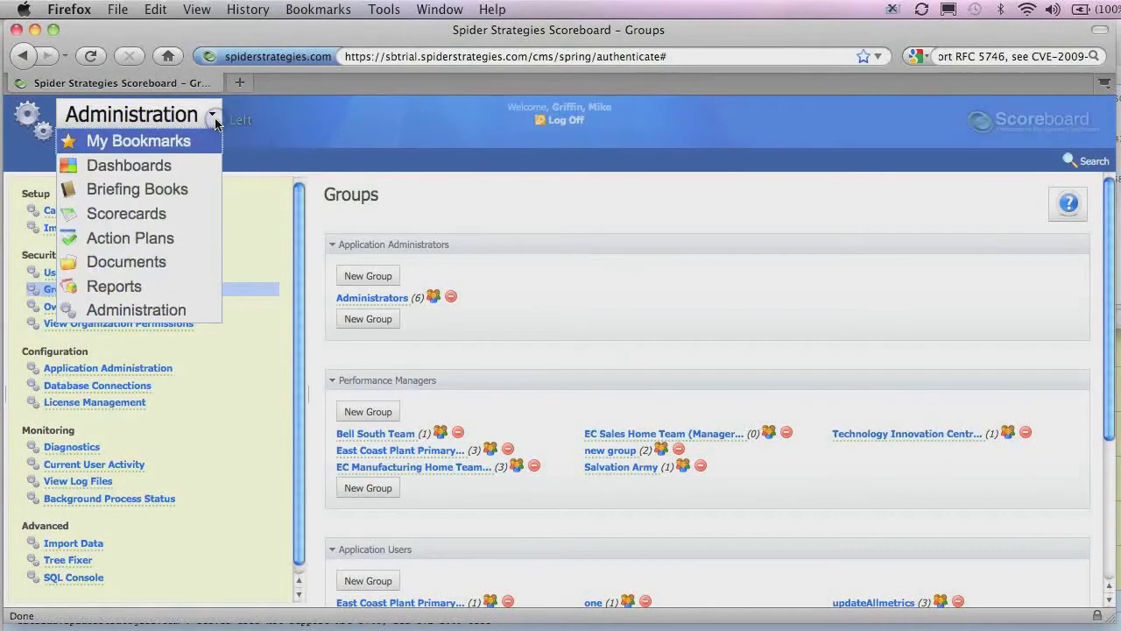
left_click(172, 219)
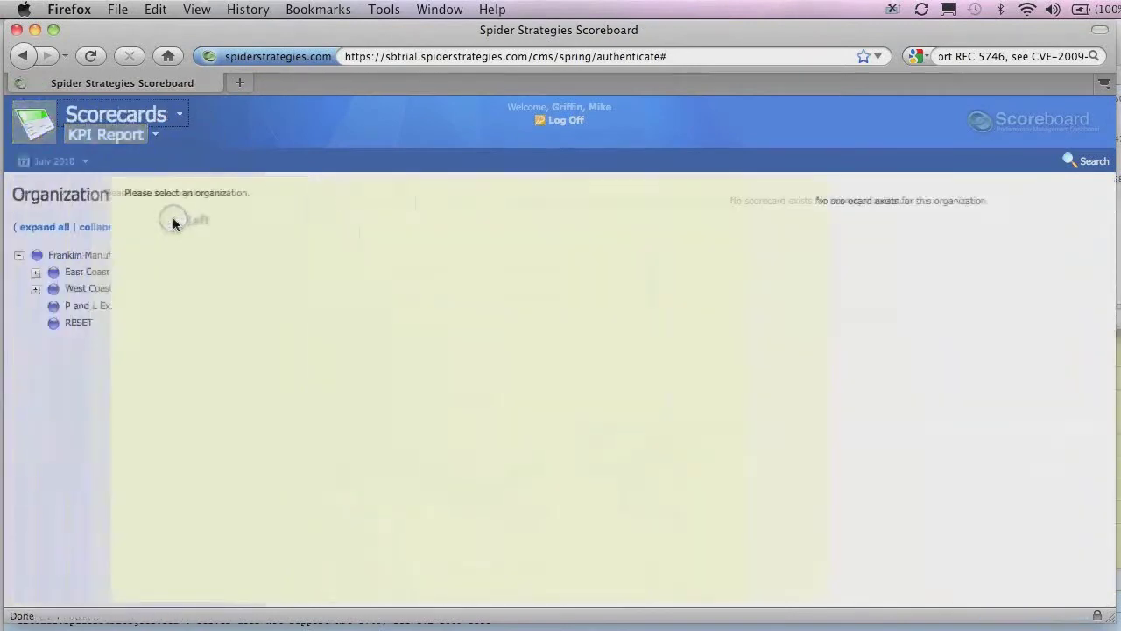
left_click(99, 275)
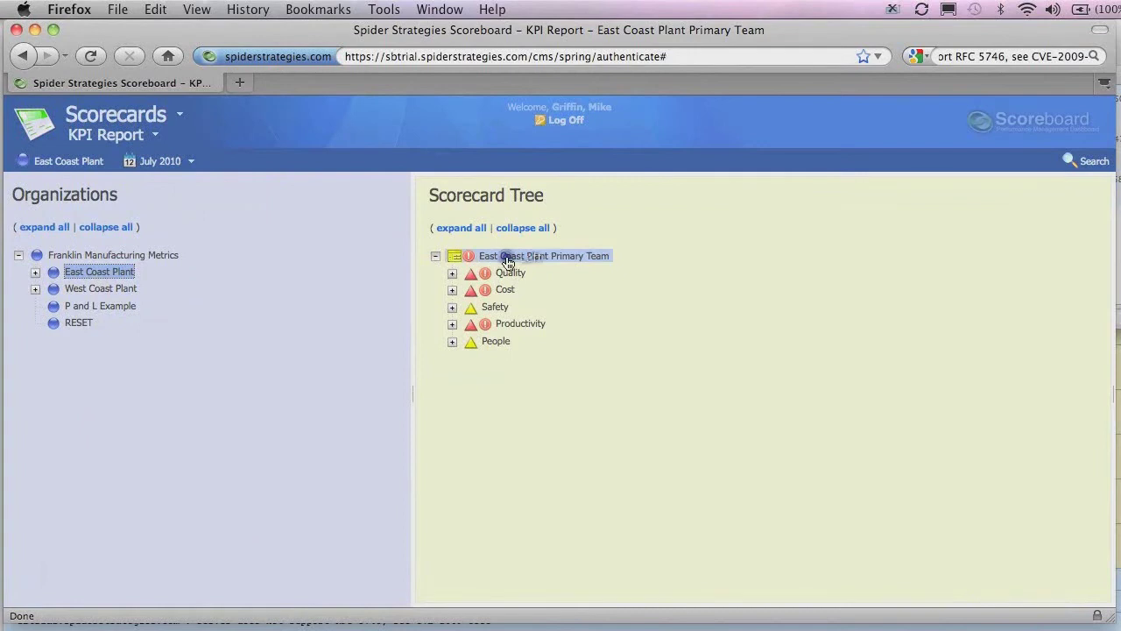
left_click(506, 256)
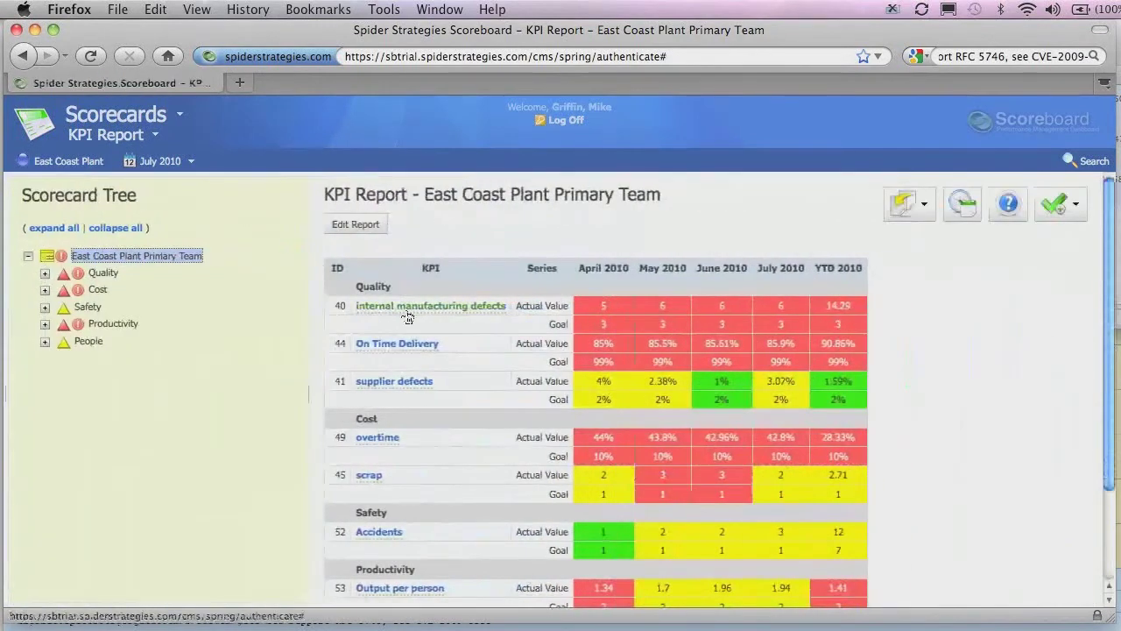
left_click(406, 310)
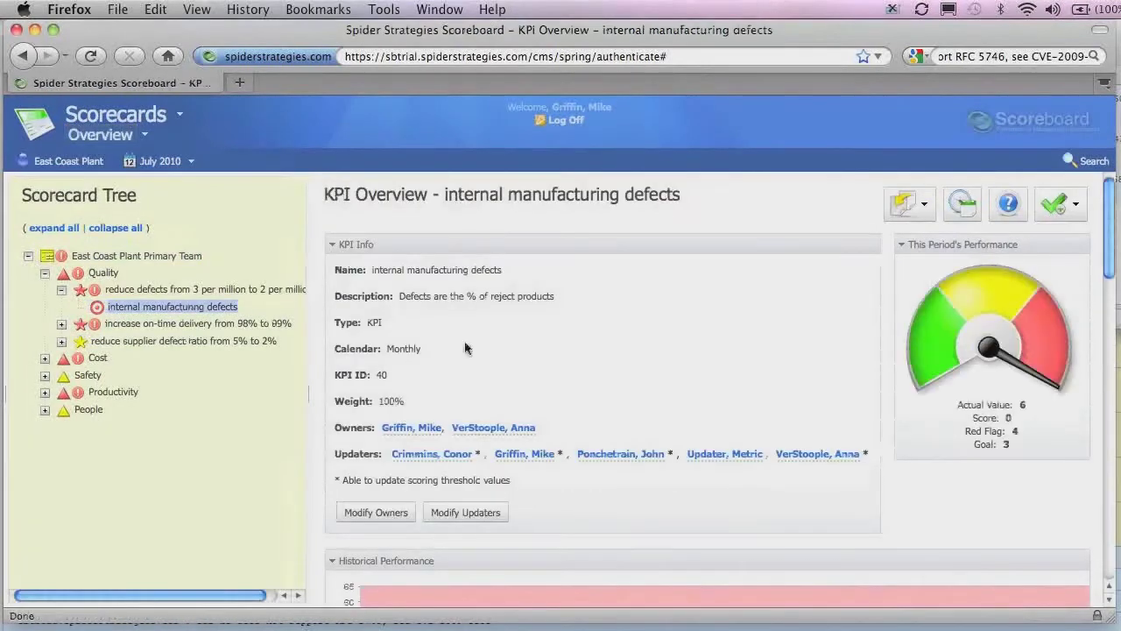
left_click_drag(1115, 238, 1115, 446)
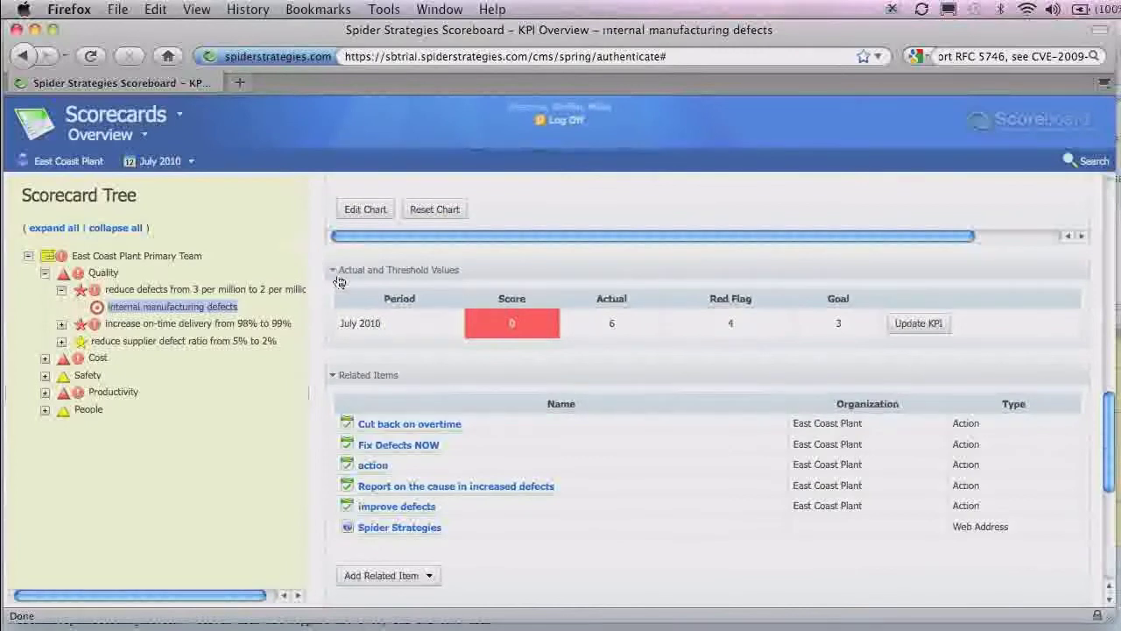
Update July 2010 internal manufacturing defects with actual 6, red flag 4, goal 3.
left_click(922, 324)
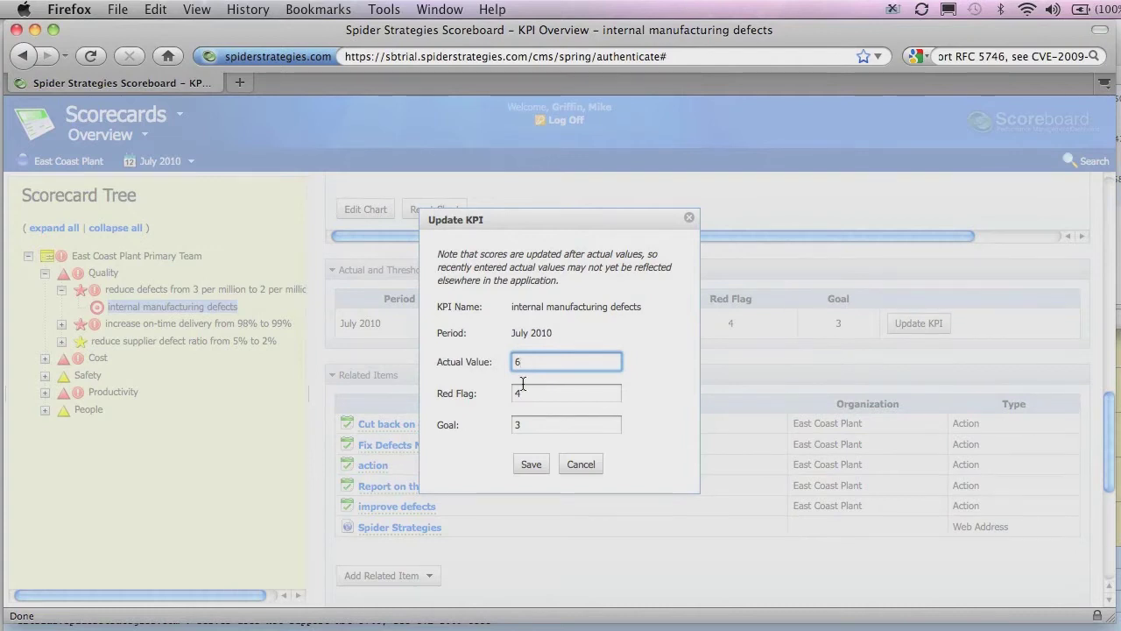
left_click(528, 464)
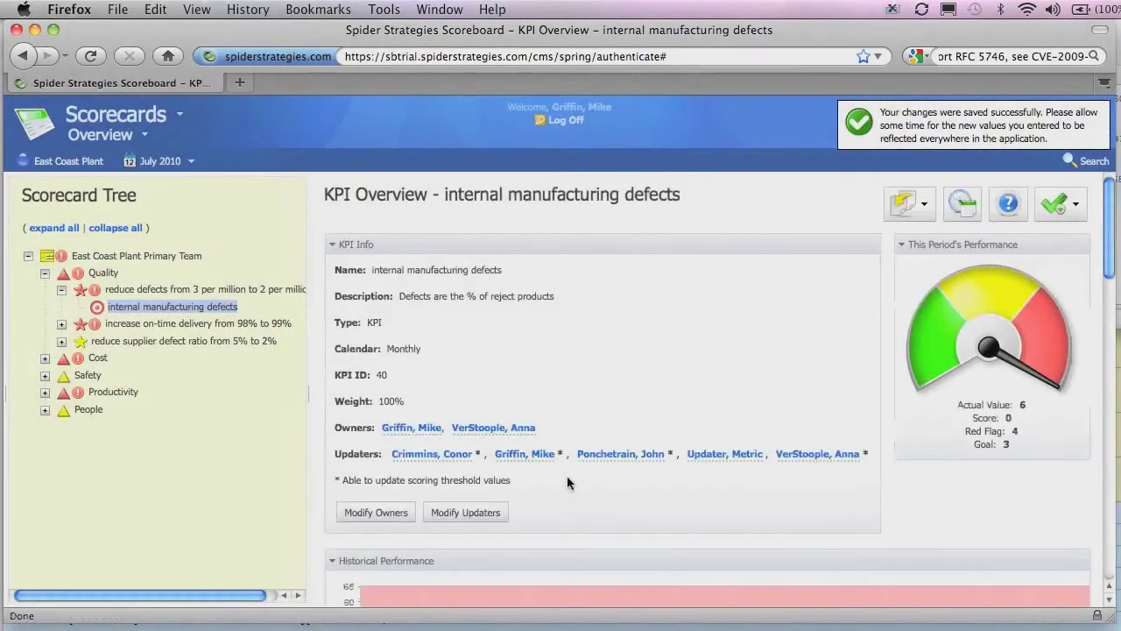
Leave the July 2010 update form unchanged and switch the reporting period to Yearly.
scroll(633, 384, "down", 10)
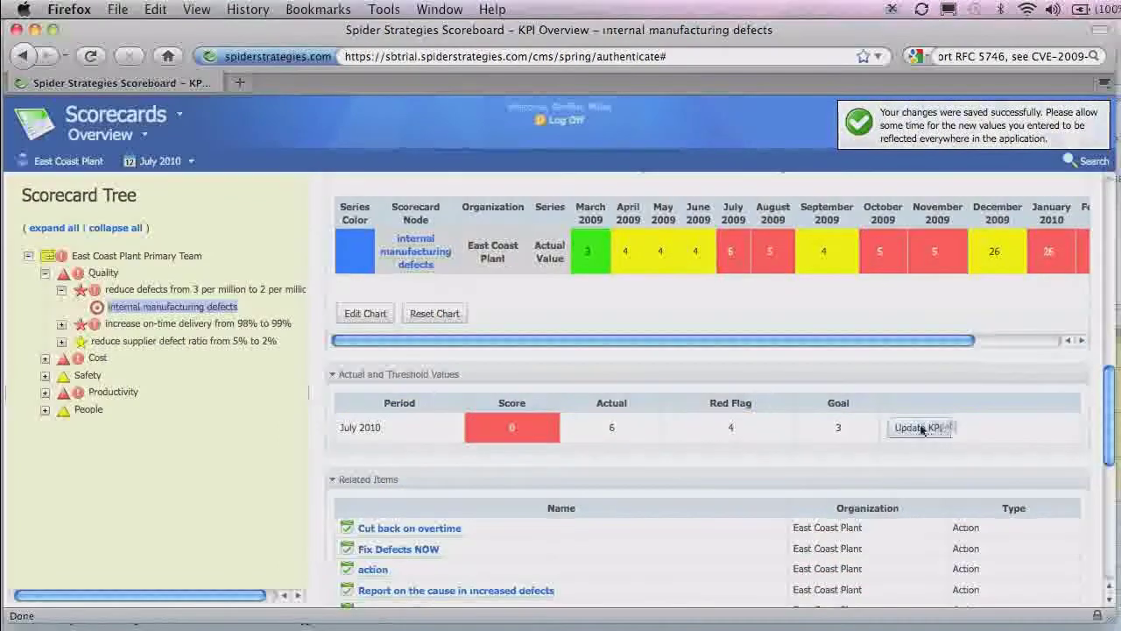
left_click(919, 426)
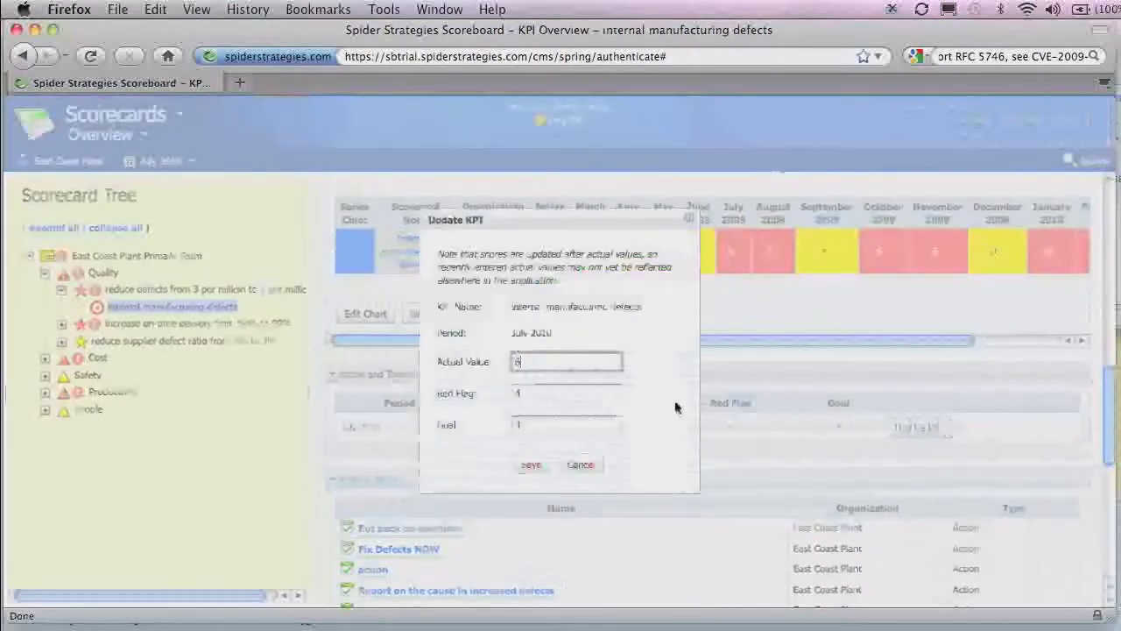
left_click(581, 464)
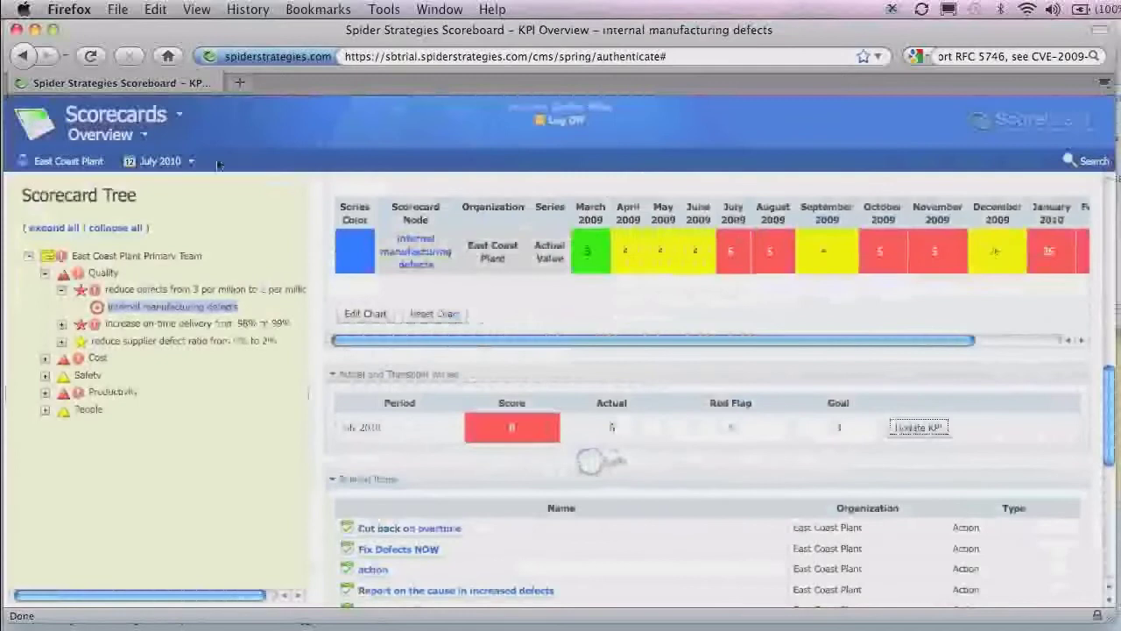
left_click(197, 164)
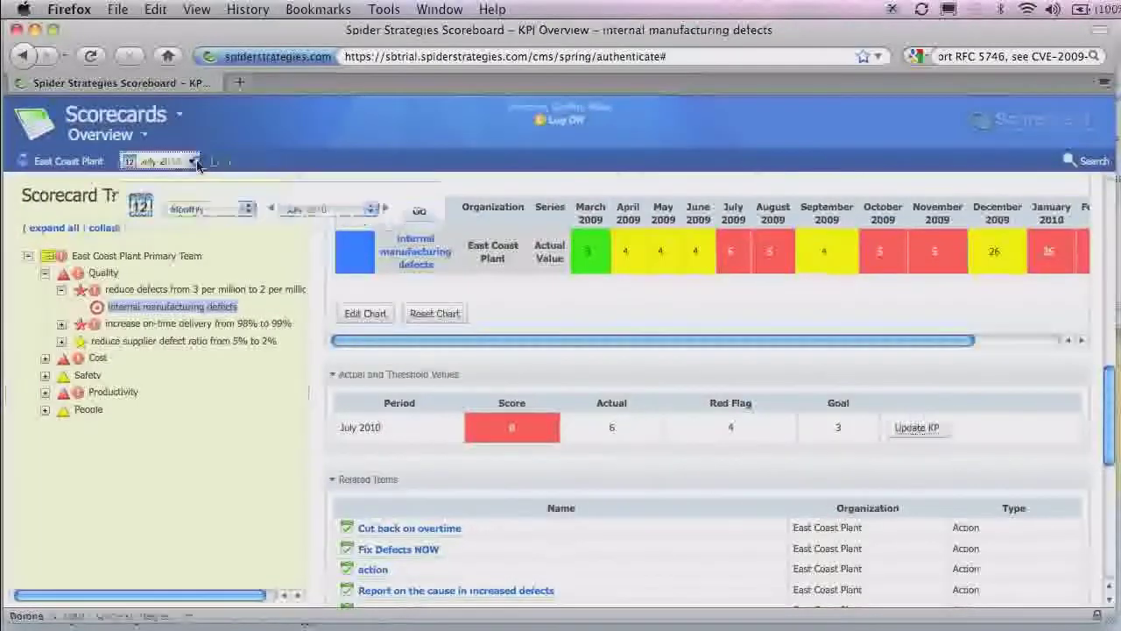
left_click(254, 219)
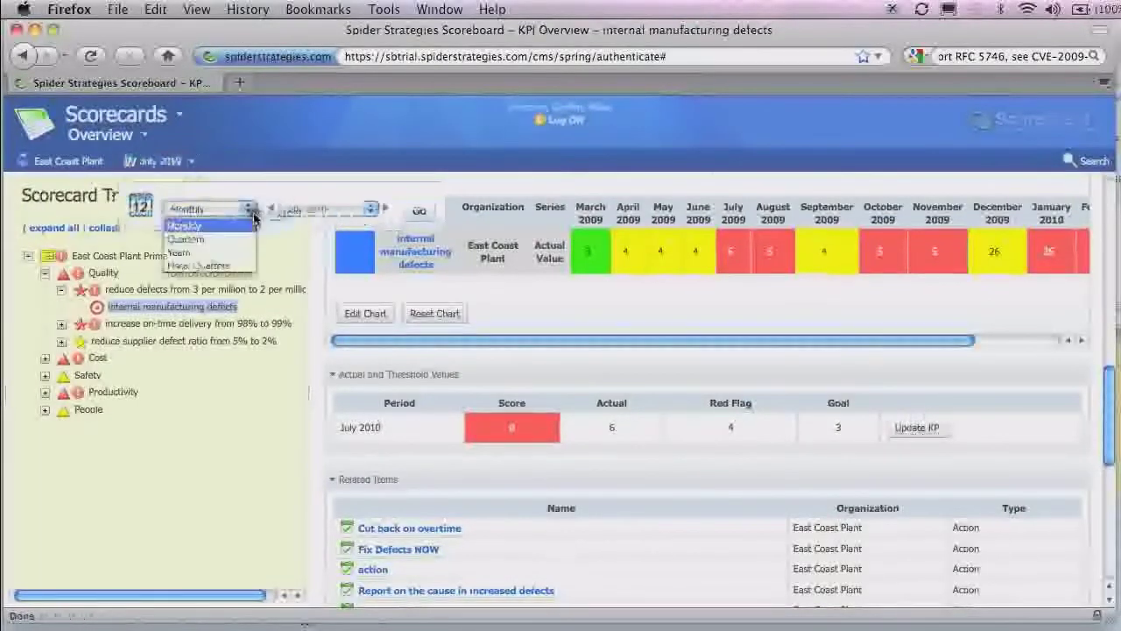
left_click(217, 254)
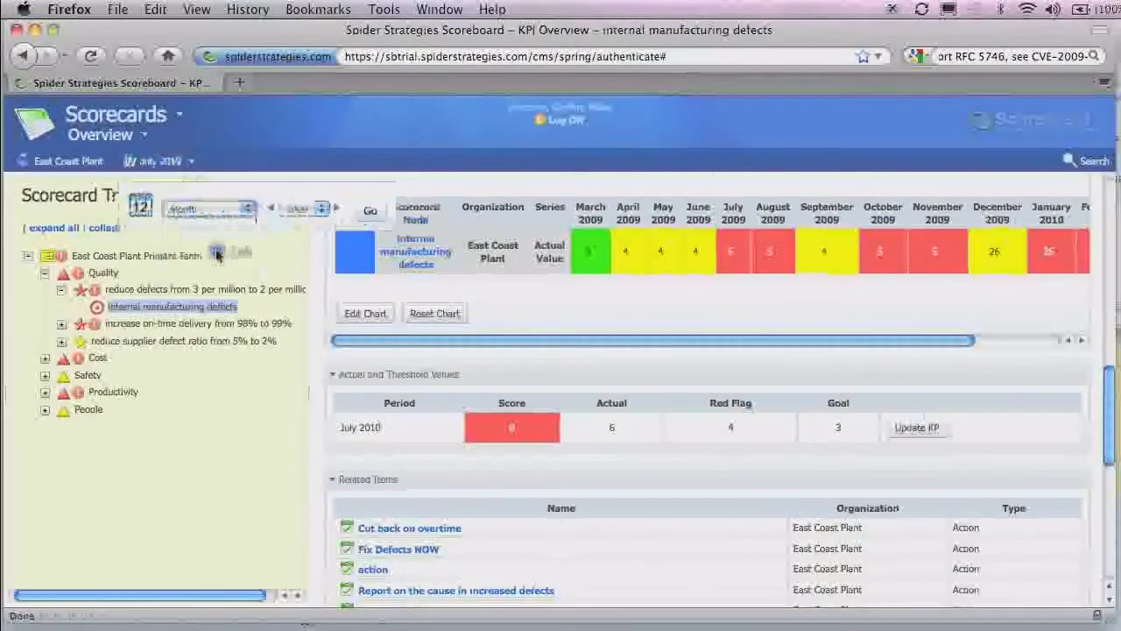
left_click(372, 209)
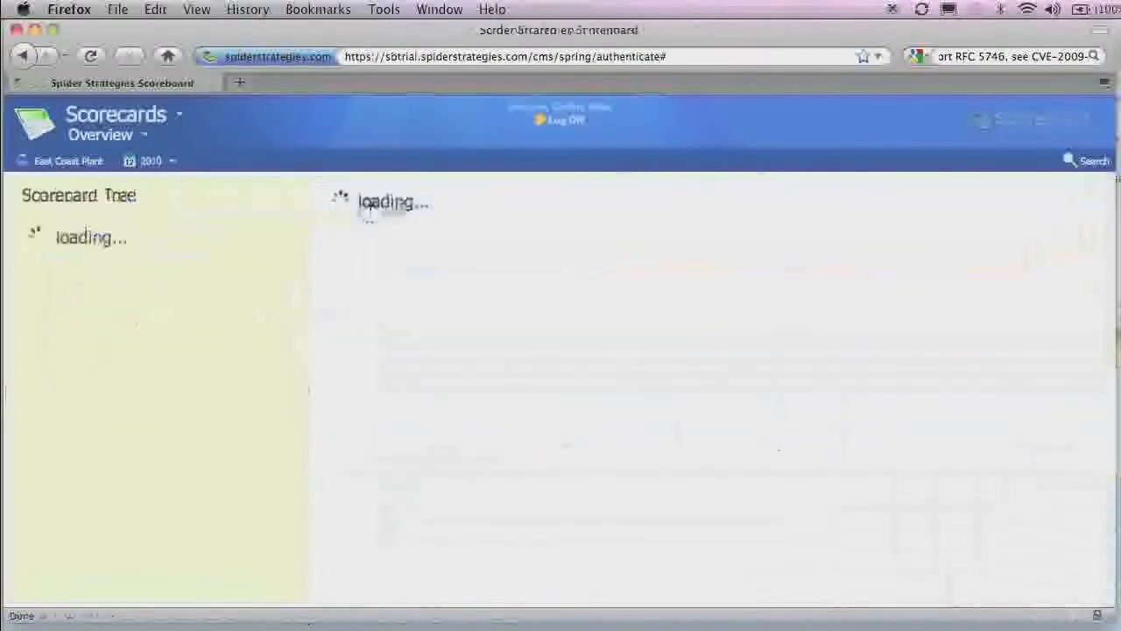
Select 2010 as the yearly reporting period.
scroll(563, 325, "down", 5)
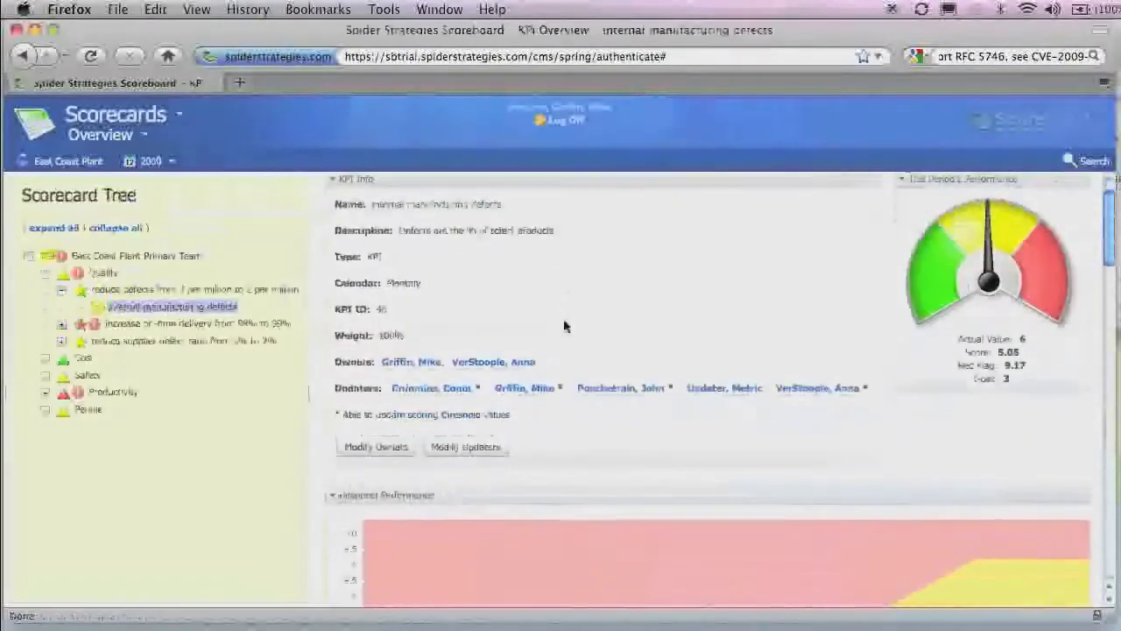
left_click(150, 161)
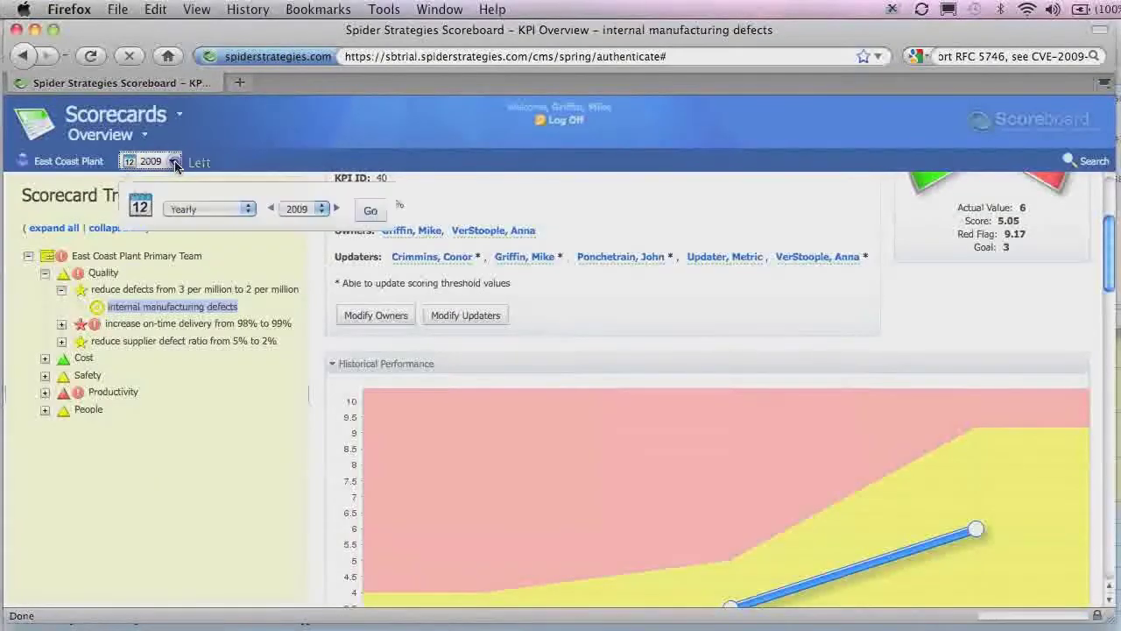
left_click(321, 208)
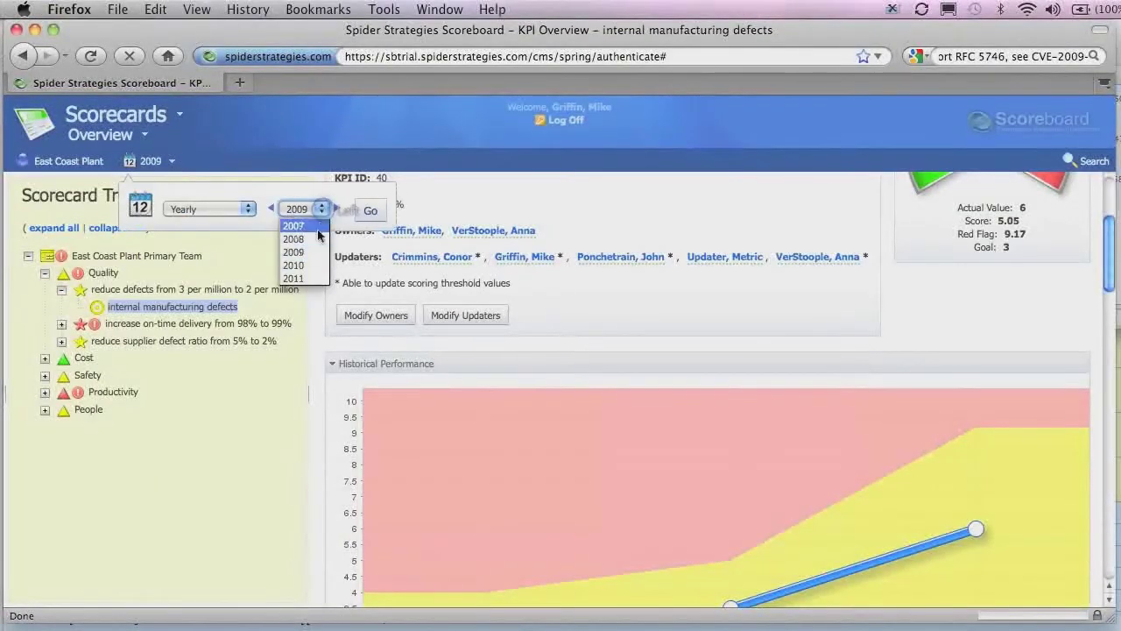
left_click(311, 264)
left_click(371, 210)
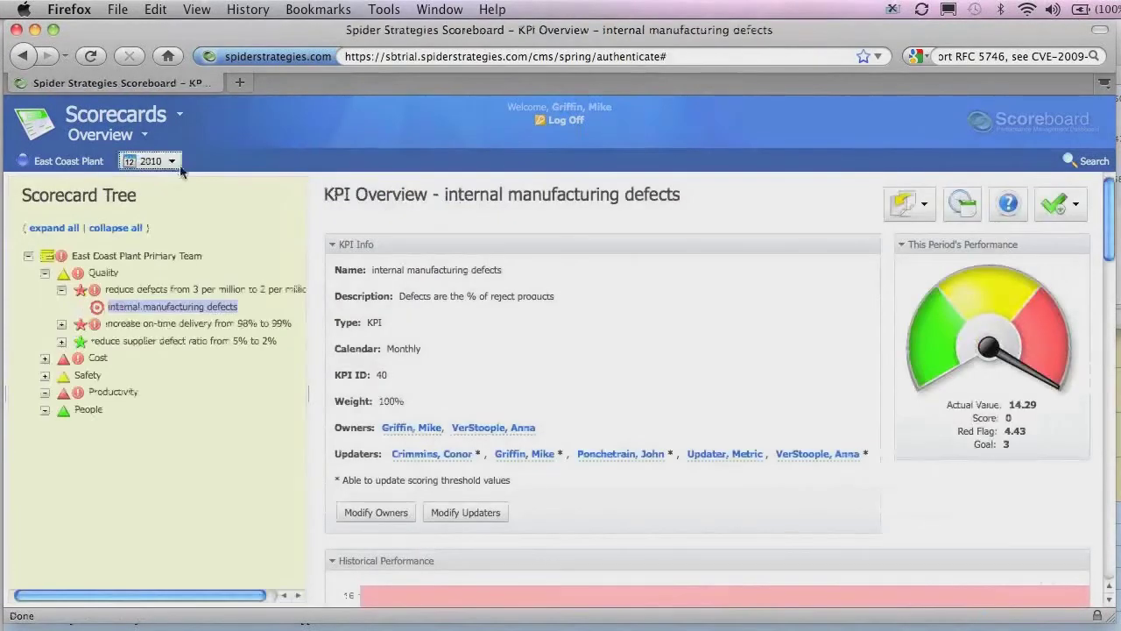
Review the yearly 2010 period settings and the KPI values below.
left_click(173, 162)
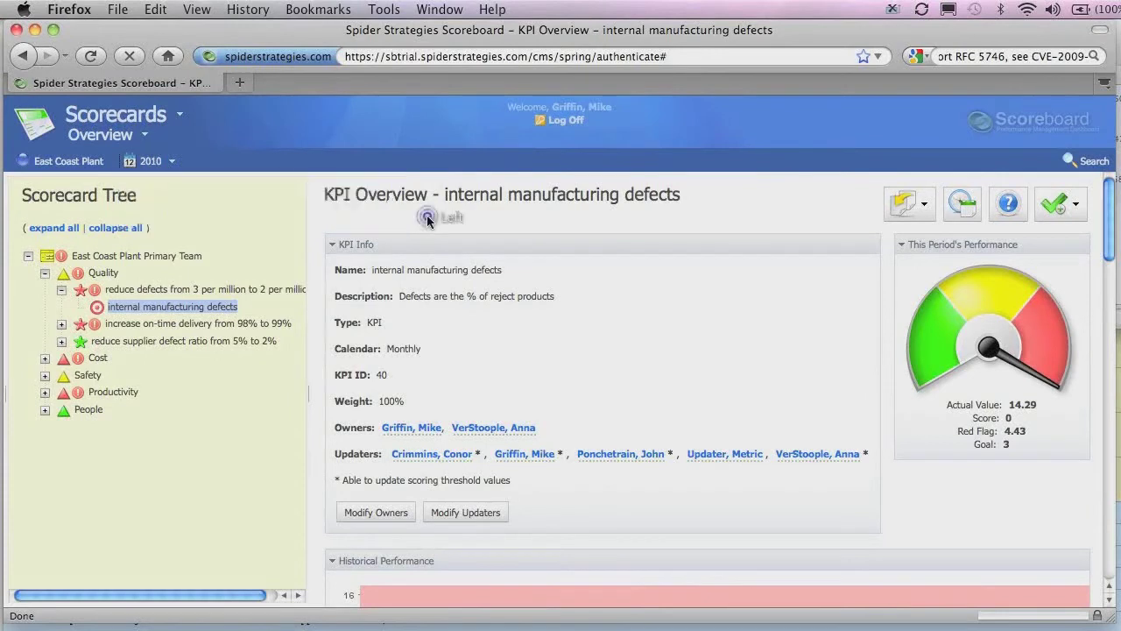
scroll(427, 227, "down", 5)
scroll(428, 233, "down", 8)
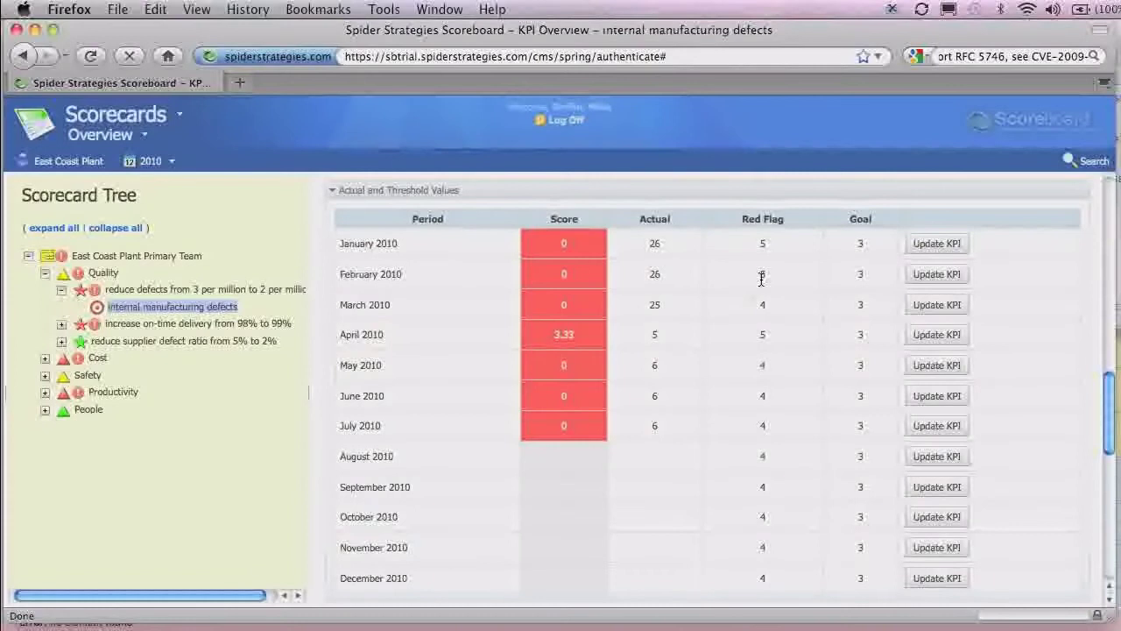
Switch the period to Quarter 2, 2010 and view the April–June values table.
left_click(165, 158)
left_click(248, 209)
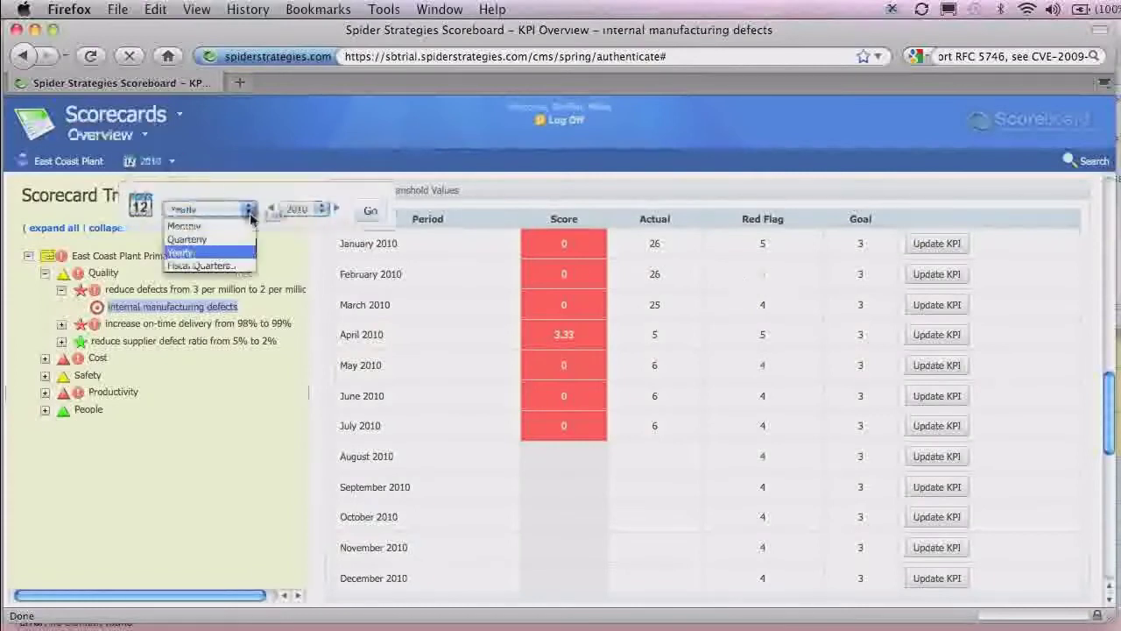
left_click(199, 239)
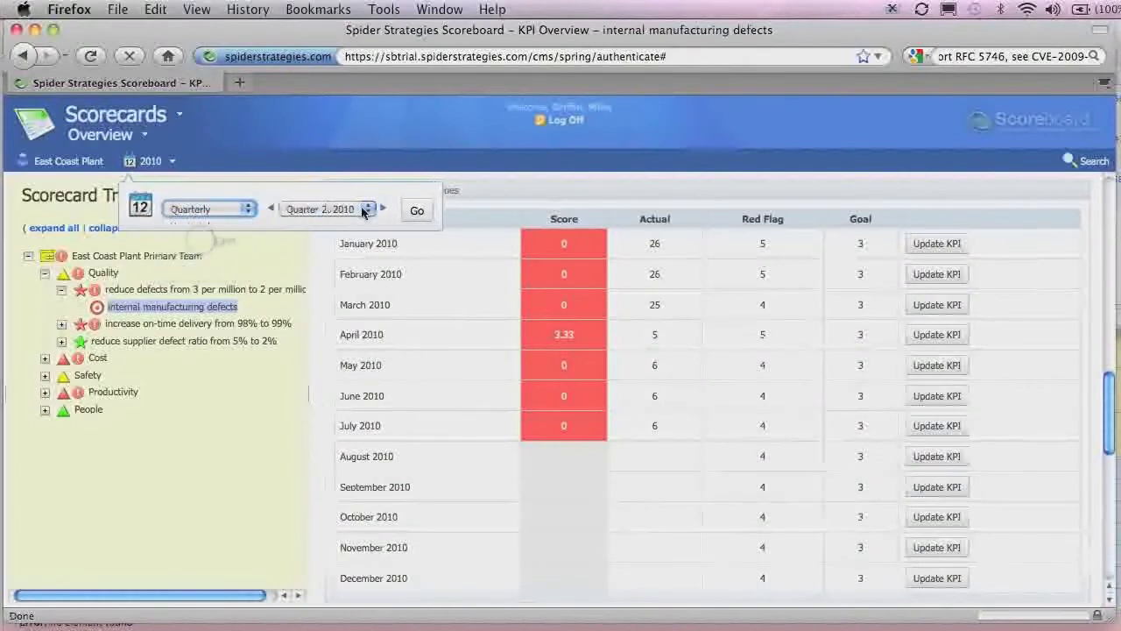
left_click(416, 211)
scroll(622, 350, "down", 12)
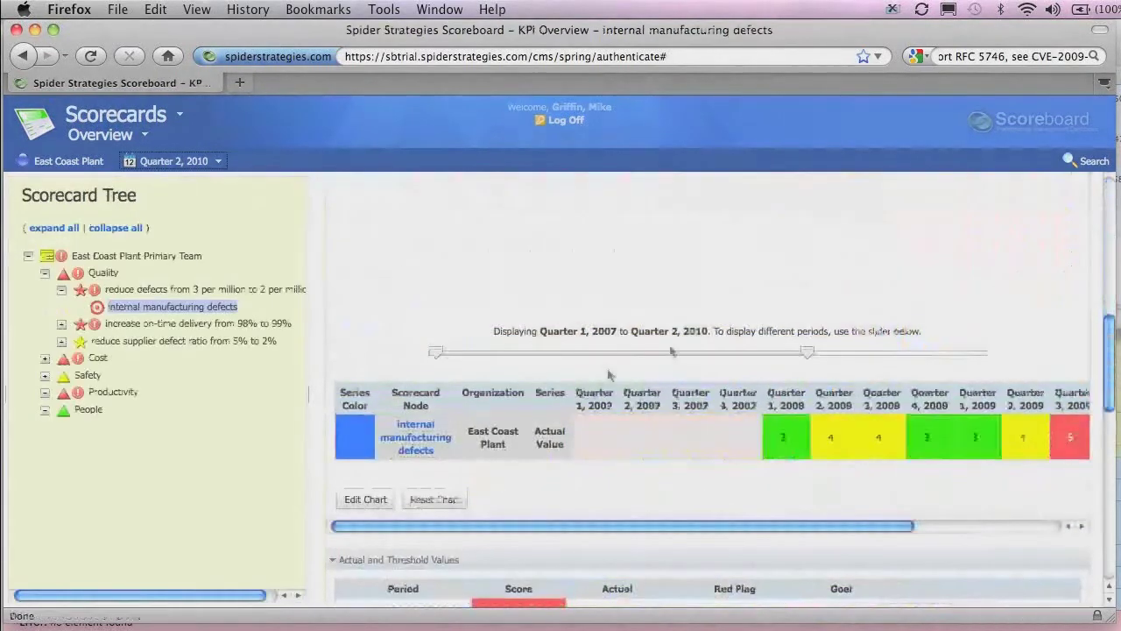
scroll(973, 359, "down", 8)
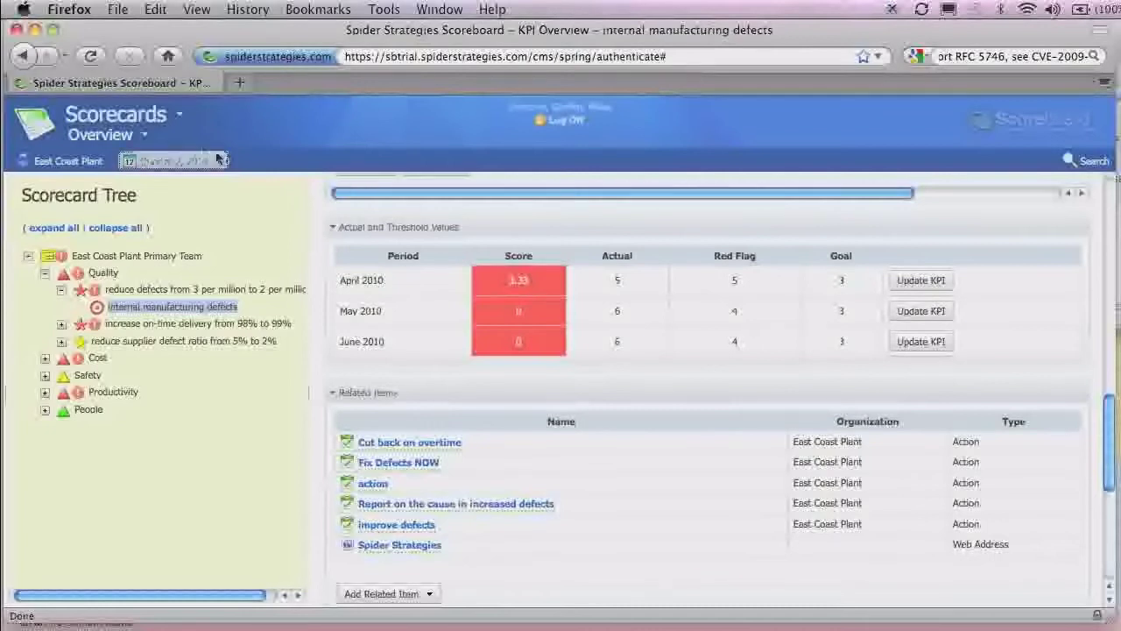
In Administration, check the Bell South Team group, then list Performance Managers, Application Users and Viewers.
left_click(179, 116)
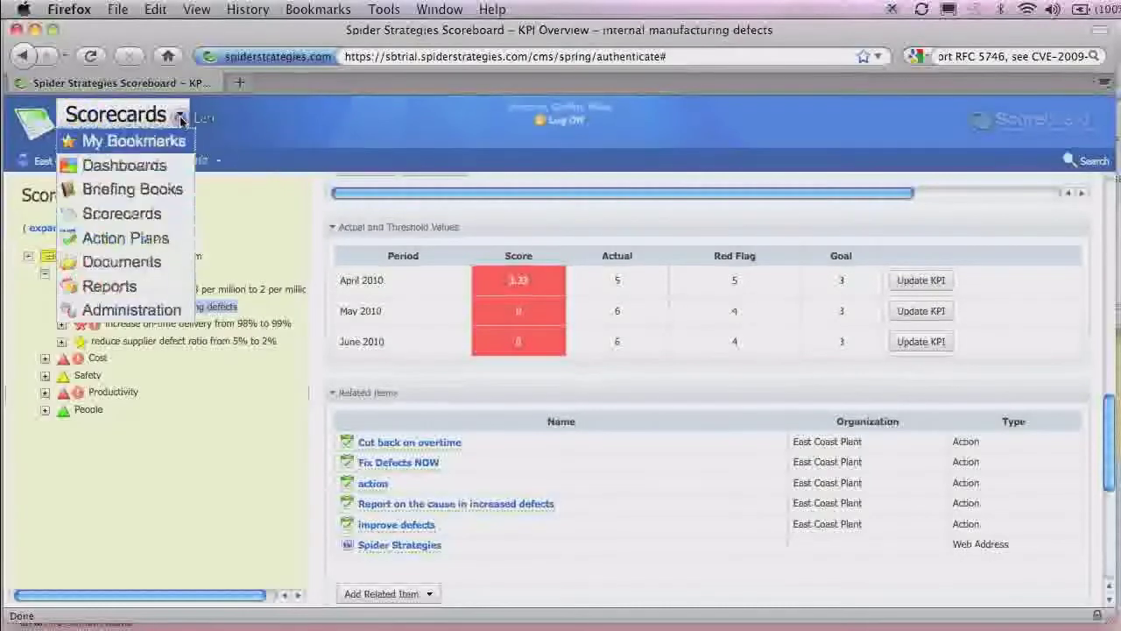
left_click(131, 309)
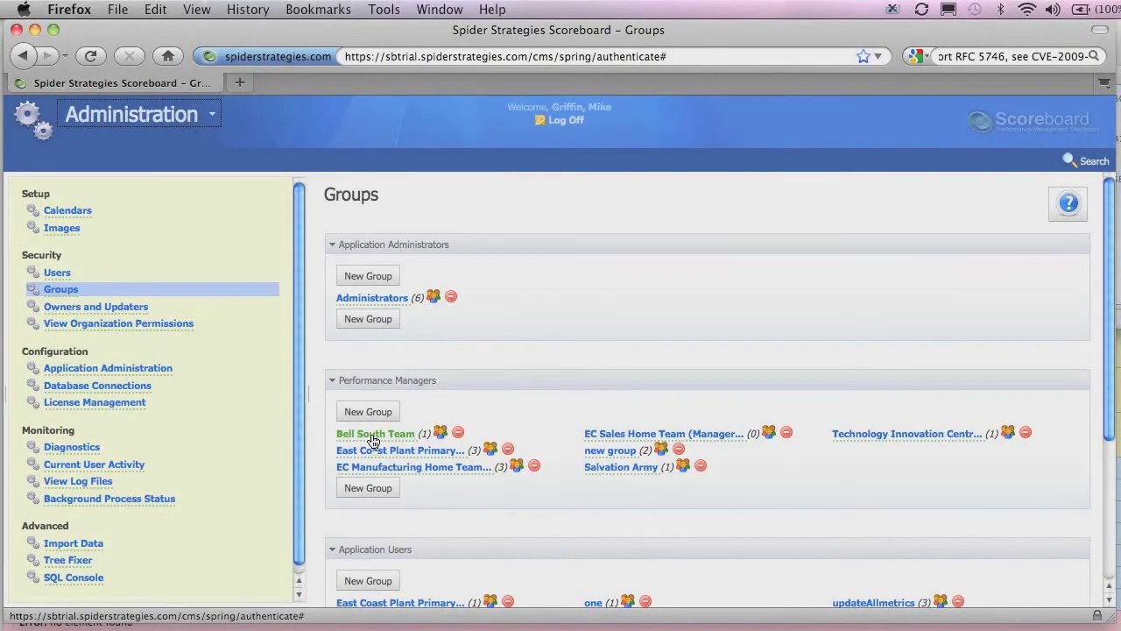
left_click(373, 435)
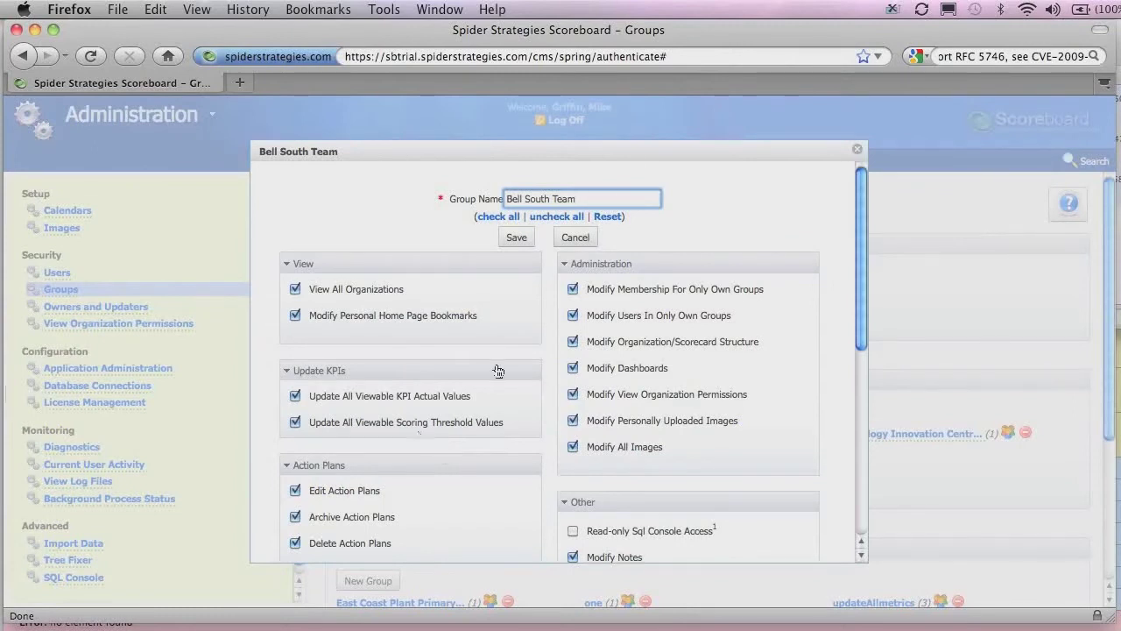
left_click(858, 154)
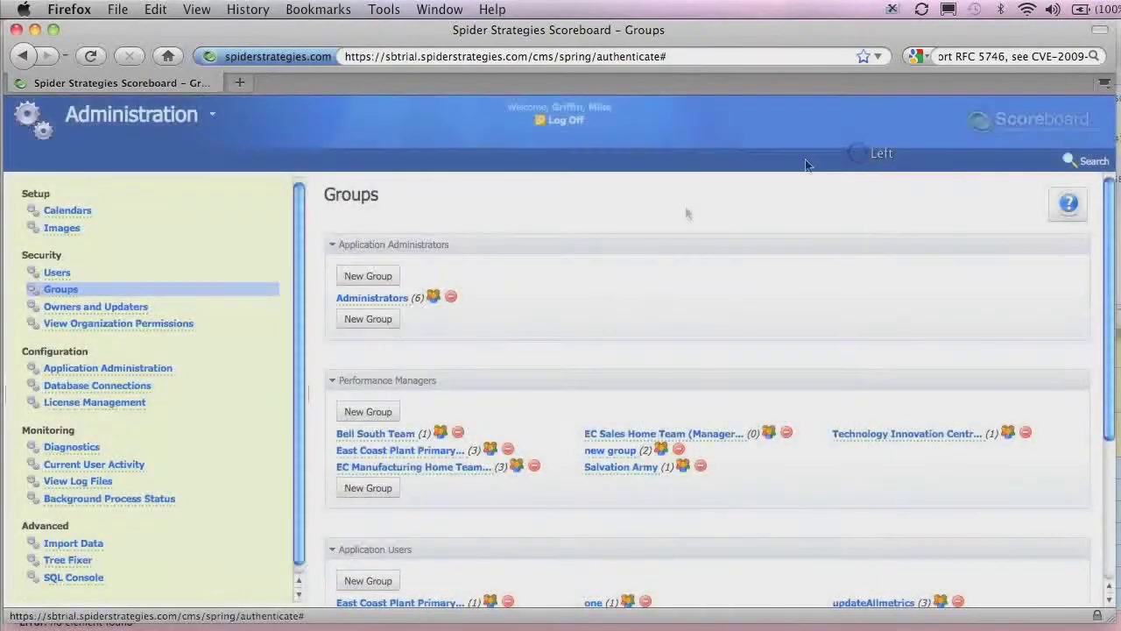
scroll(581, 310, "down", 3)
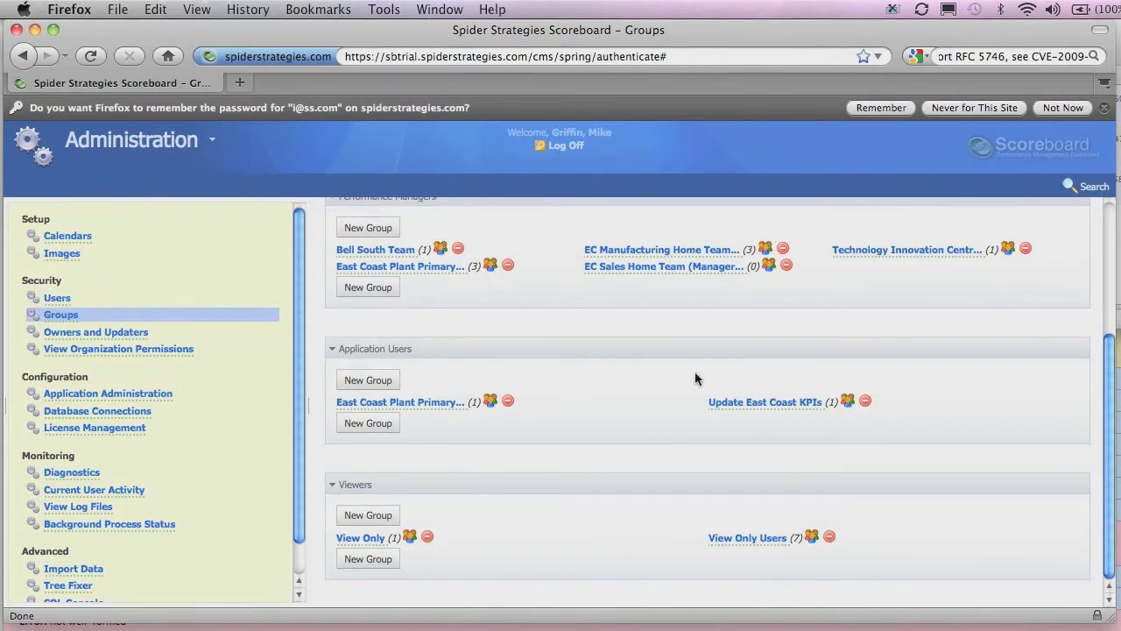
left_click(765, 405)
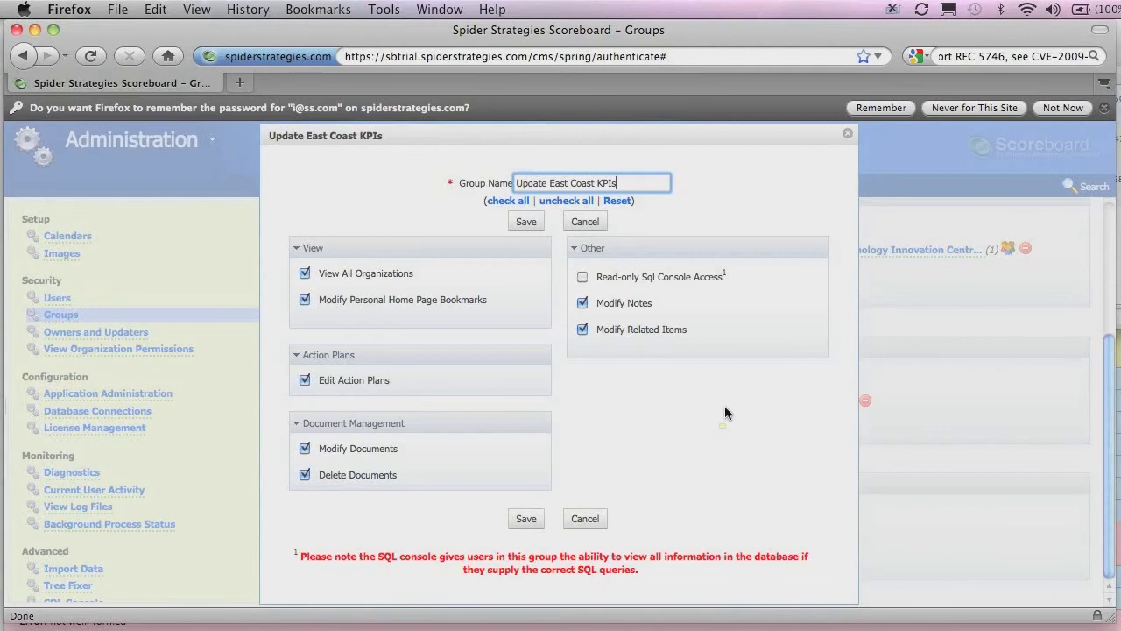
left_click(587, 519)
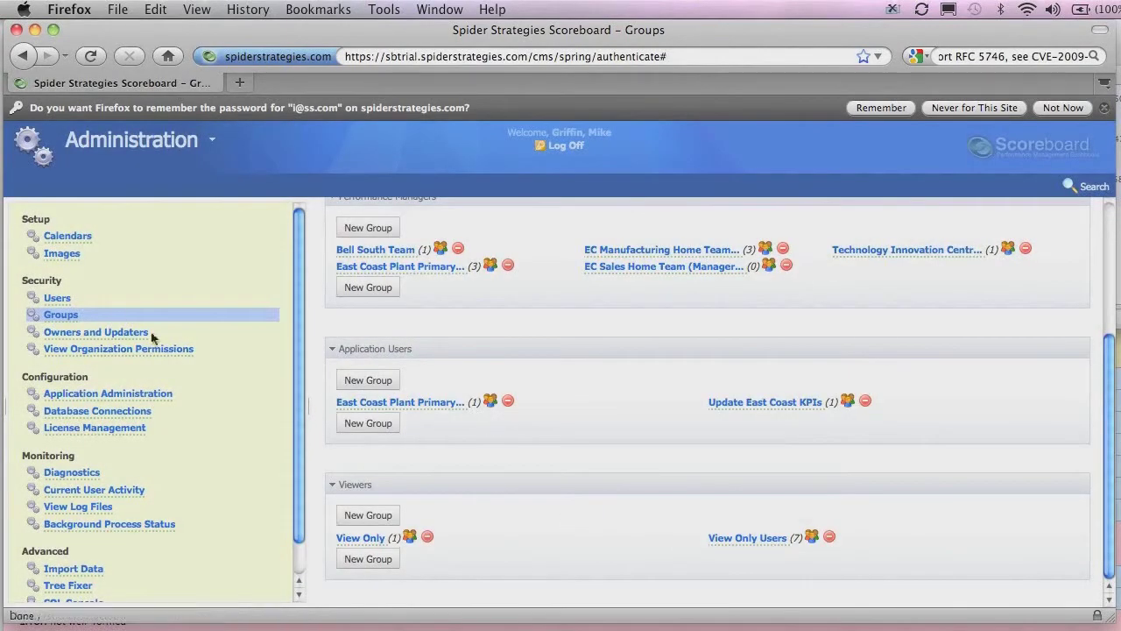
left_click(57, 299)
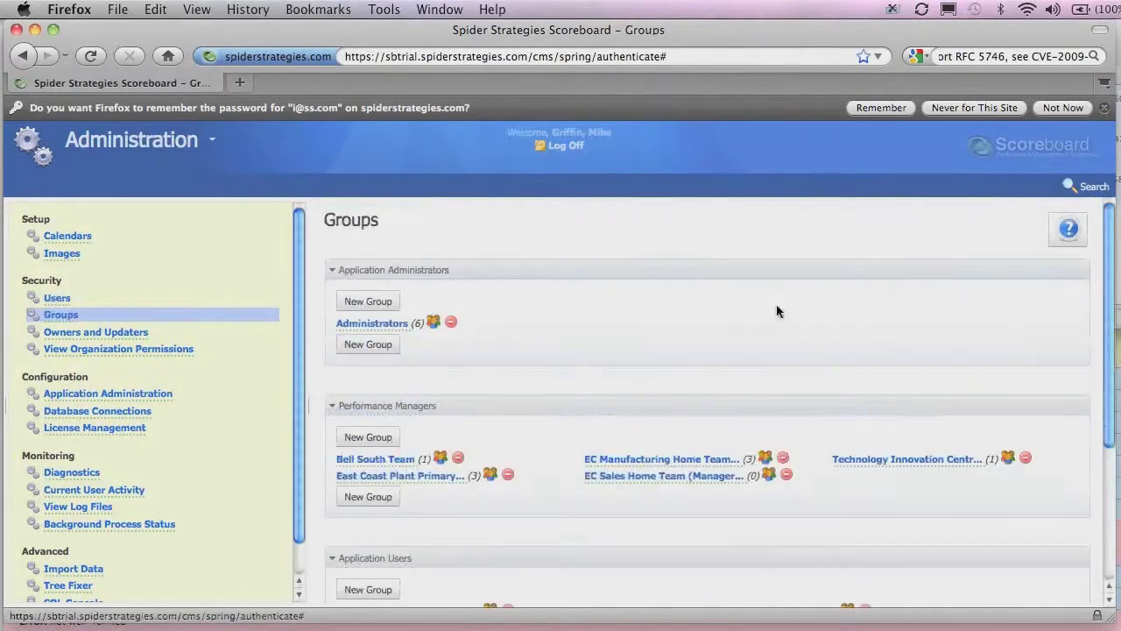
scroll(784, 307, "down", 5)
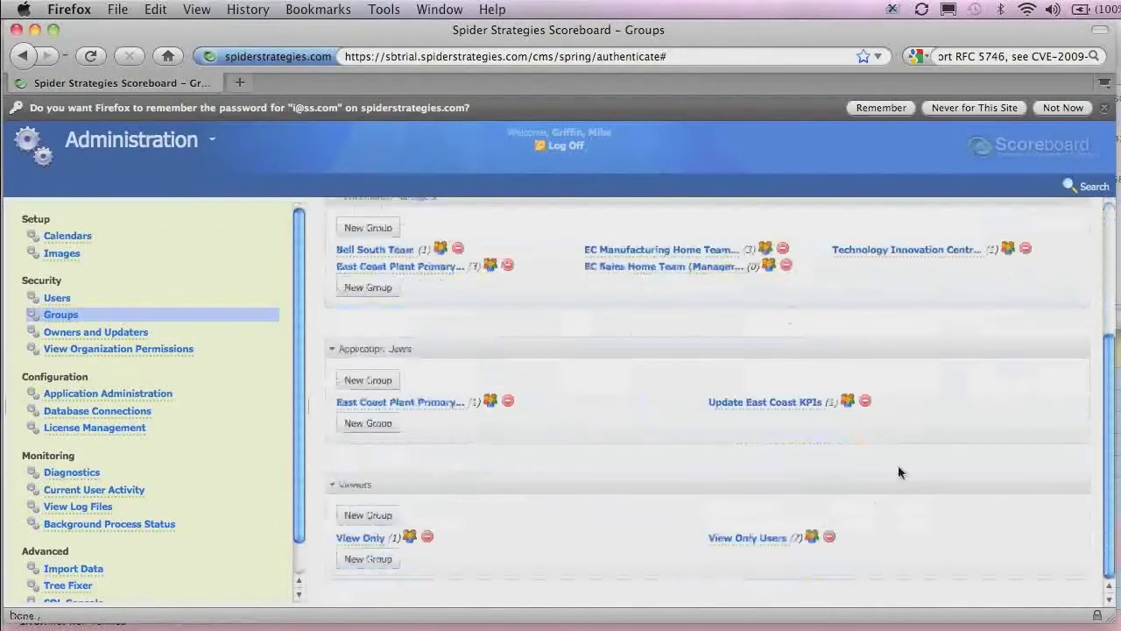
left_click(846, 405)
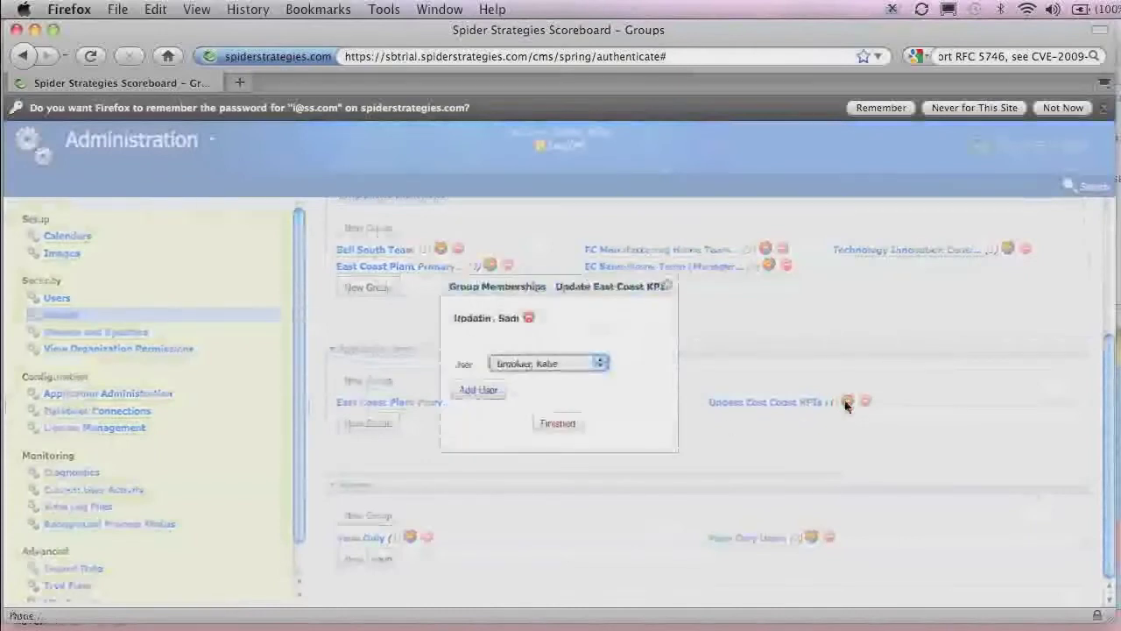
left_click(600, 366)
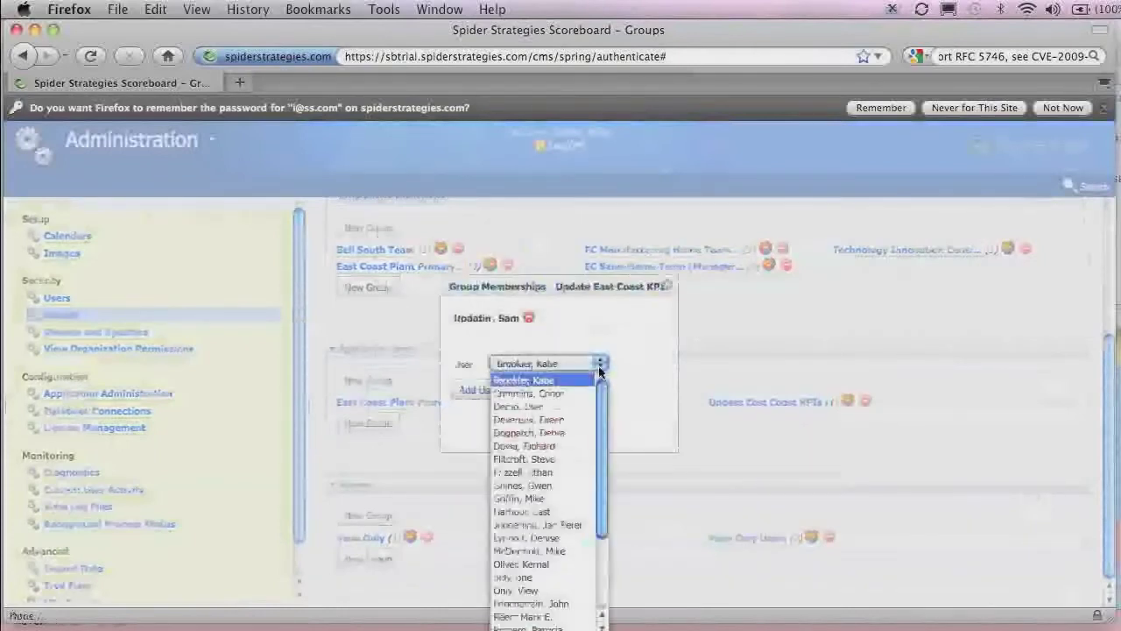
scroll(606, 486, "down", 3)
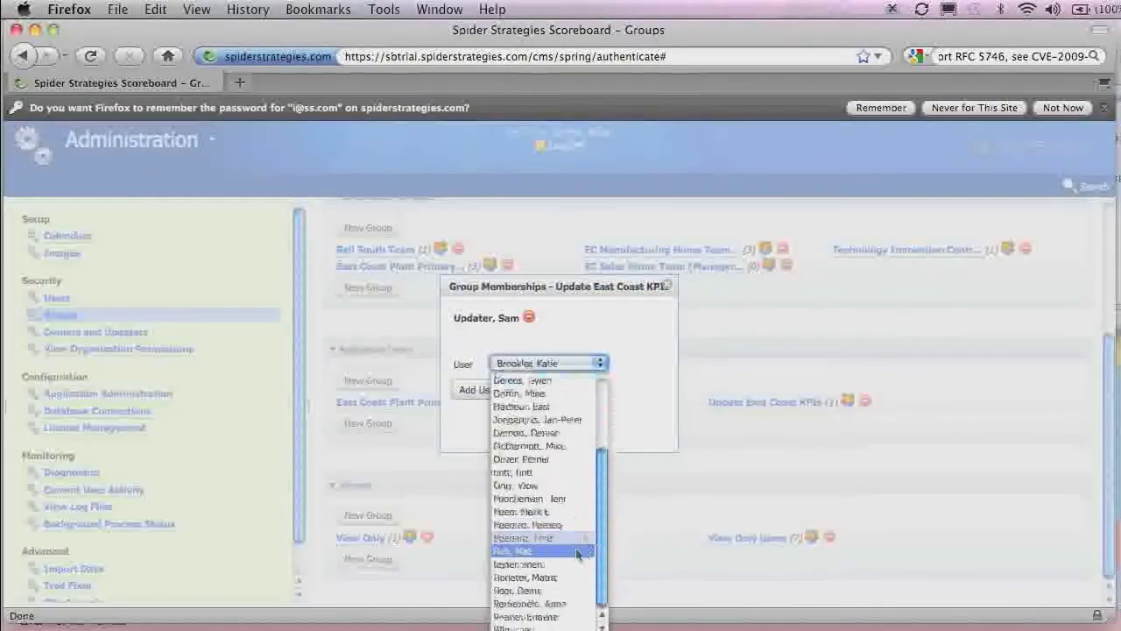
left_click(632, 504)
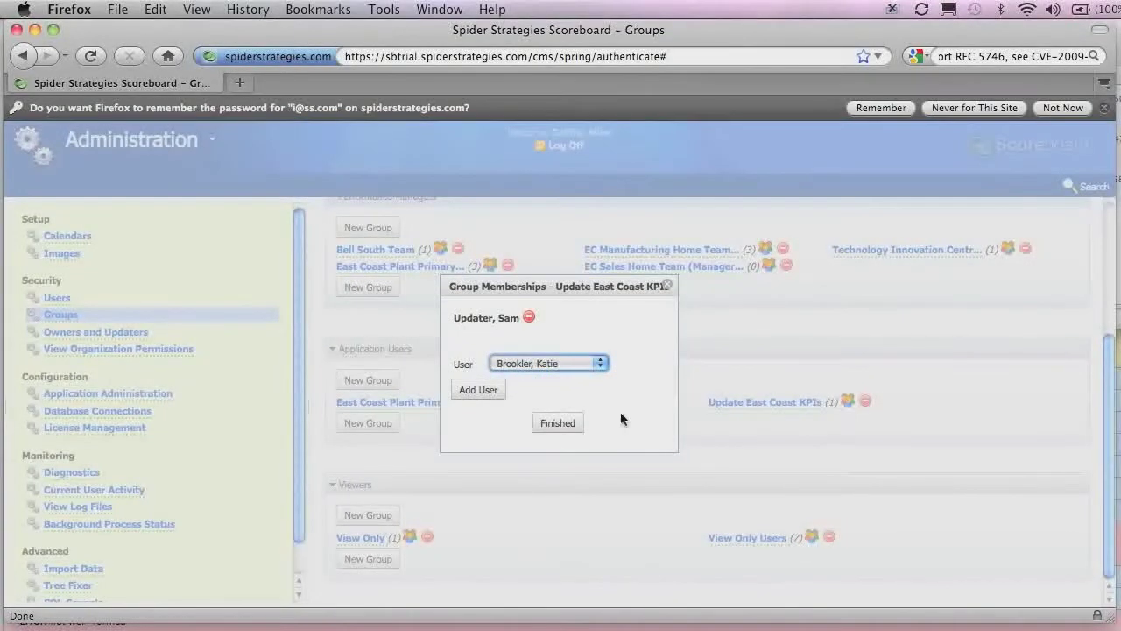
left_click(672, 281)
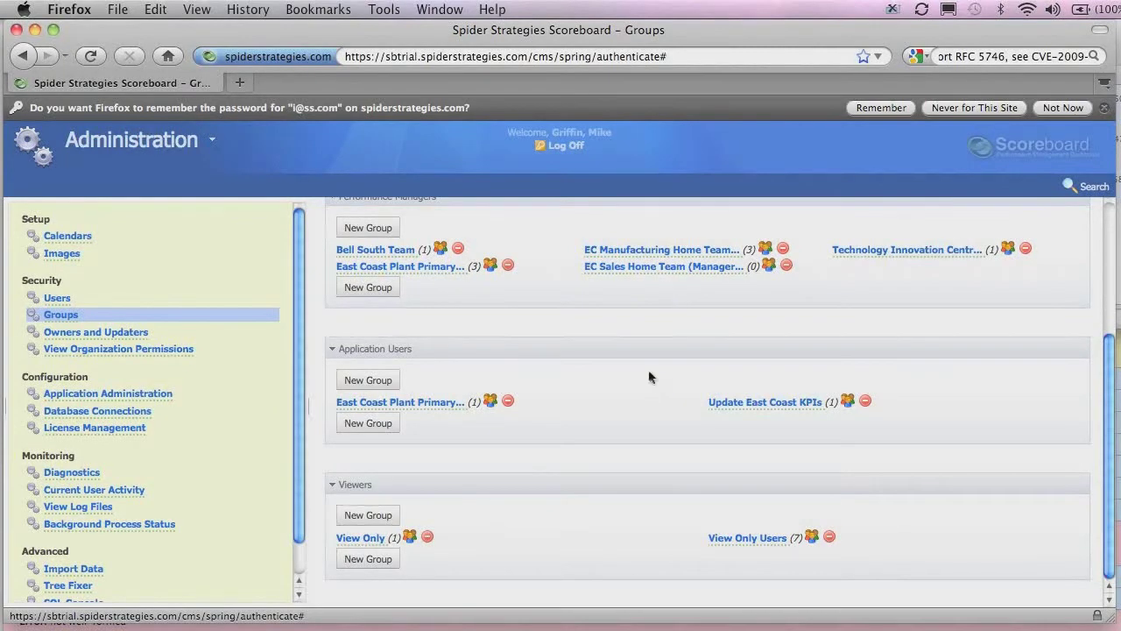
Assign the updater user the Updater role for the East Coast Plant organization.
left_click(119, 332)
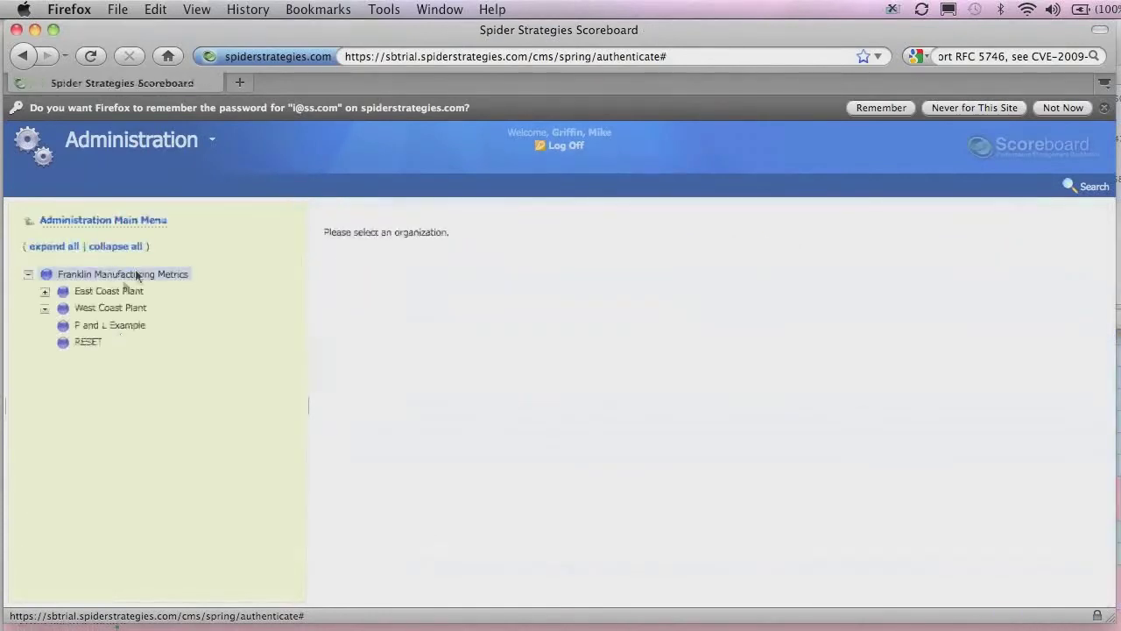
left_click(121, 291)
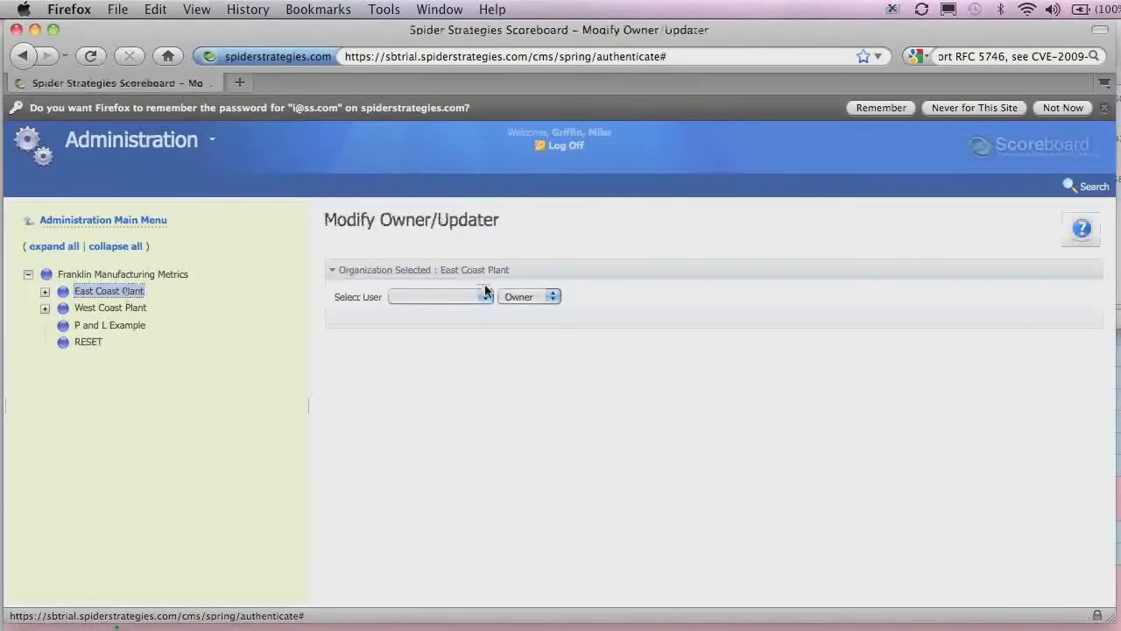
left_click(558, 297)
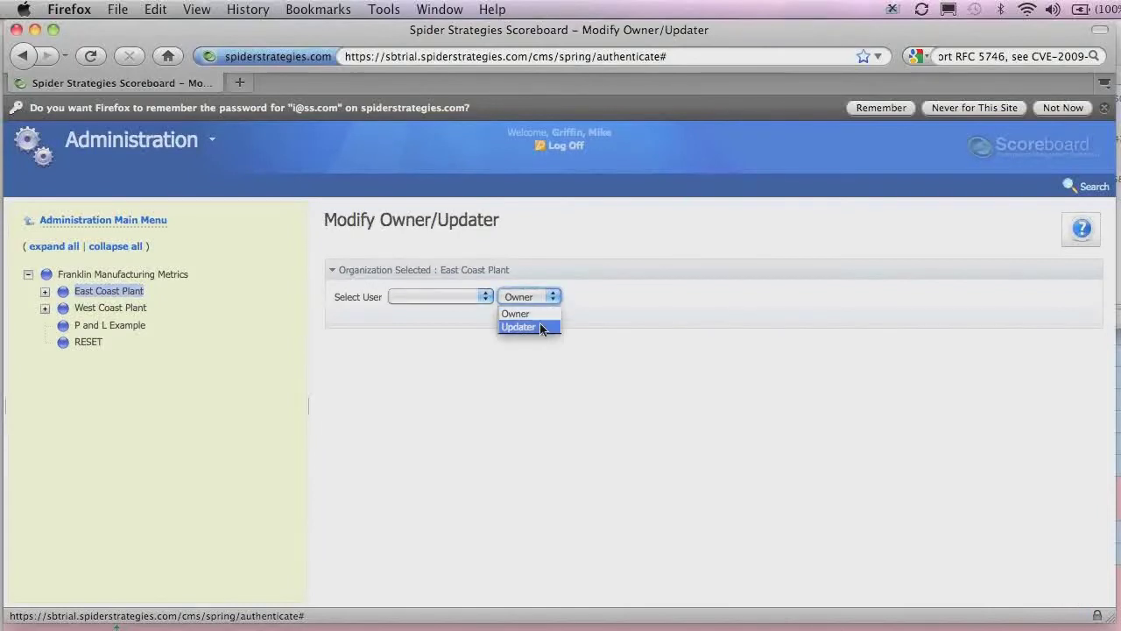
left_click(539, 323)
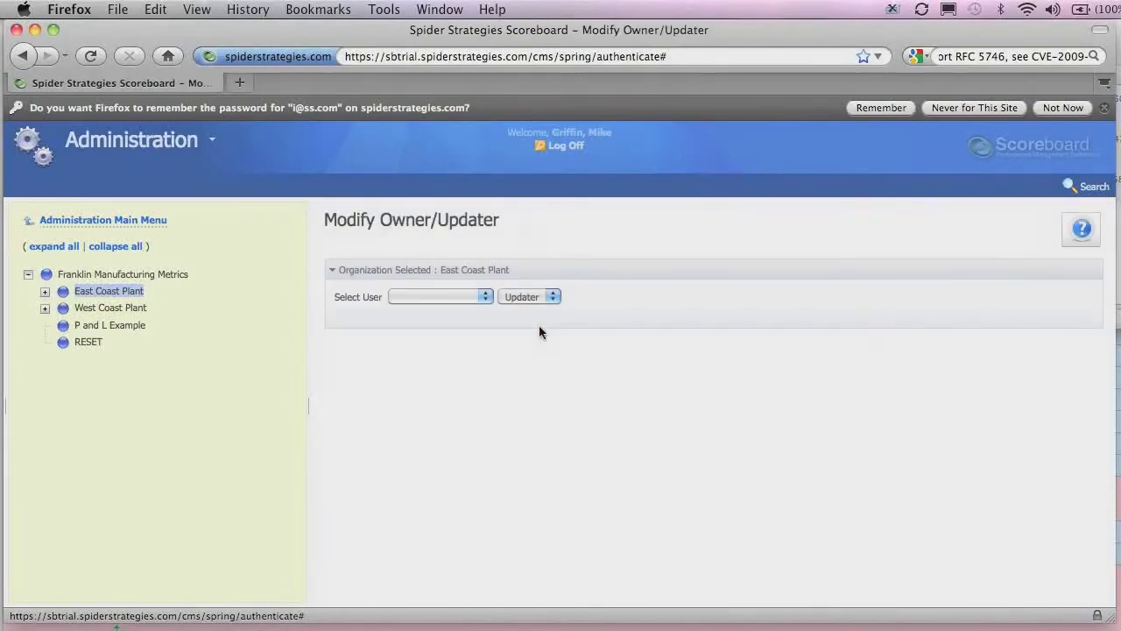
left_click(479, 301)
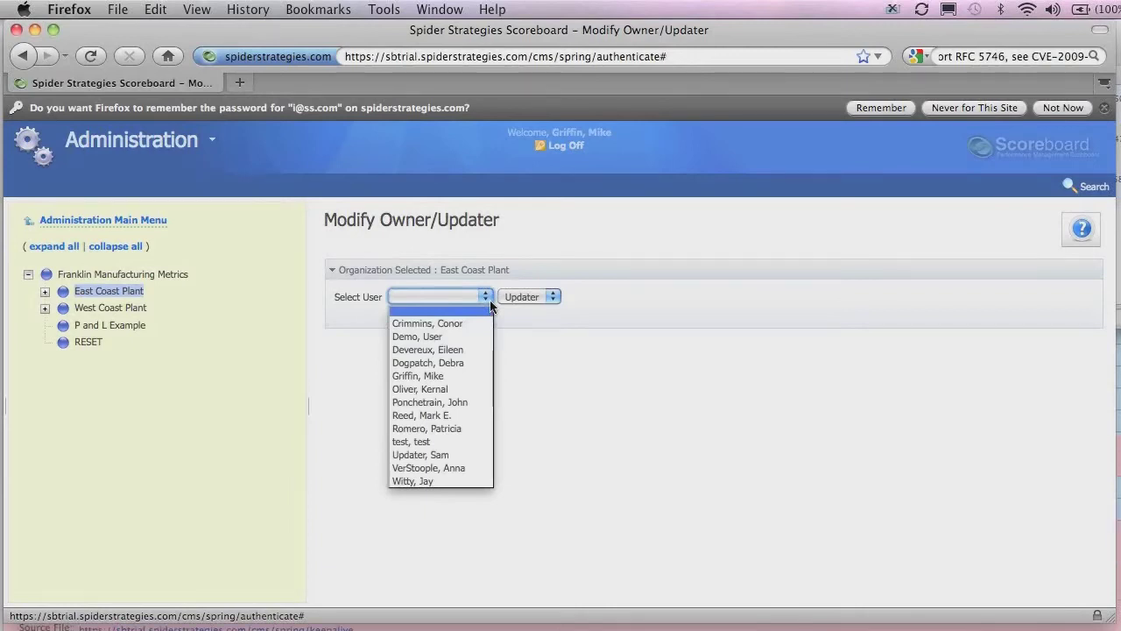
left_click(436, 456)
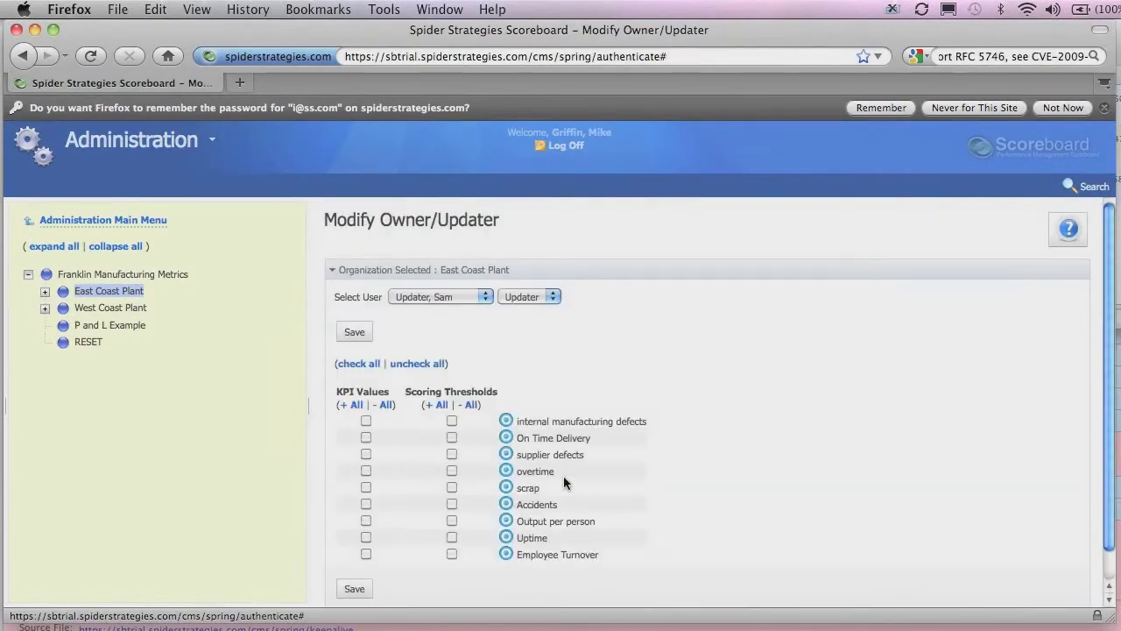
Grant KPI Values rights on all nine East Coast Plant KPIs and save the assignment.
left_click(366, 420)
left_click(366, 437)
left_click(366, 454)
left_click(366, 470)
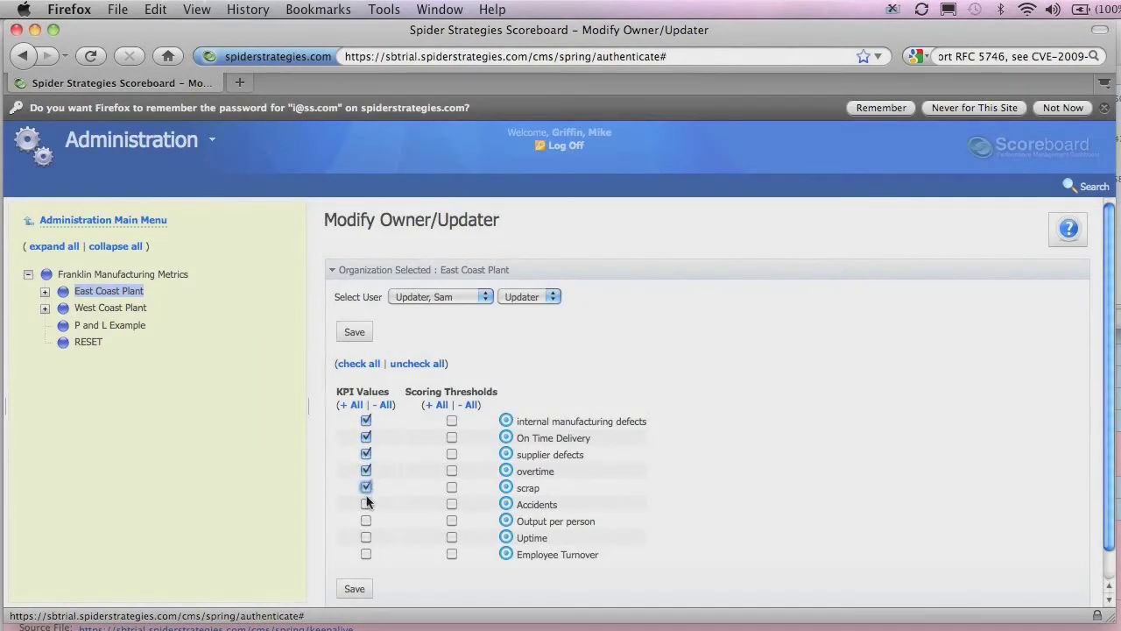
left_click(366, 487)
left_click(366, 503)
left_click(366, 521)
left_click(366, 536)
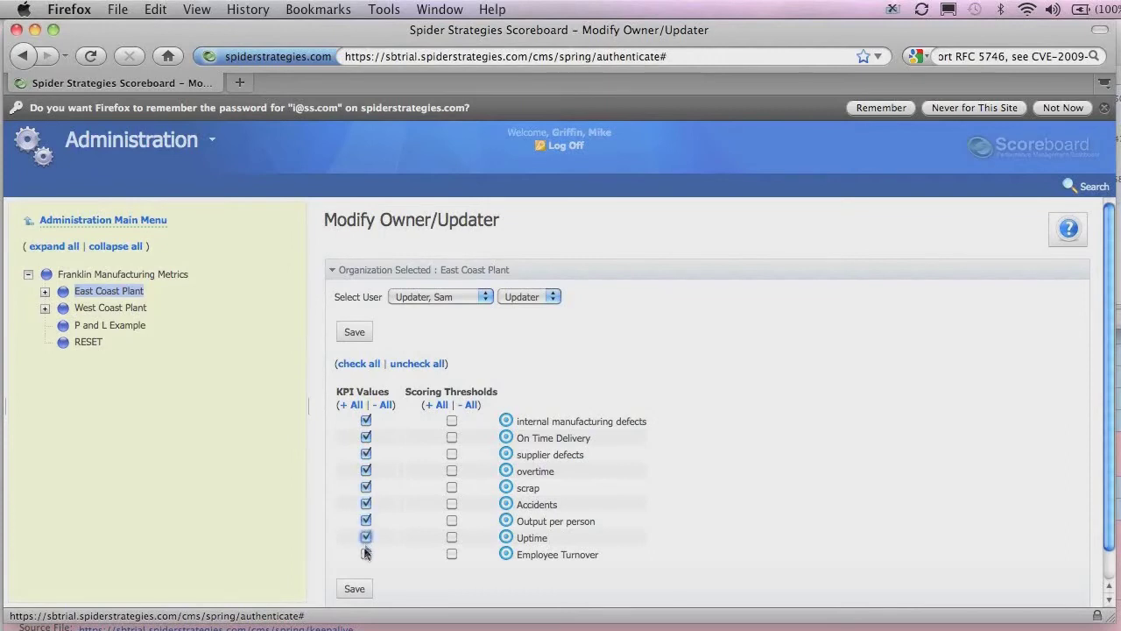
left_click(366, 553)
left_click(385, 405)
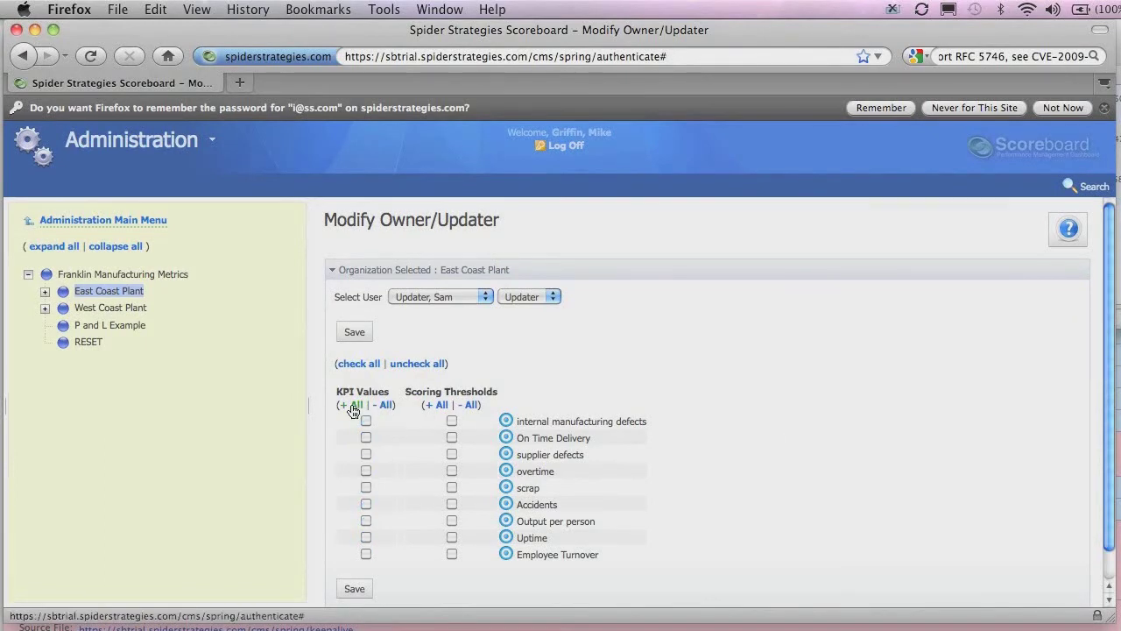
left_click(346, 407)
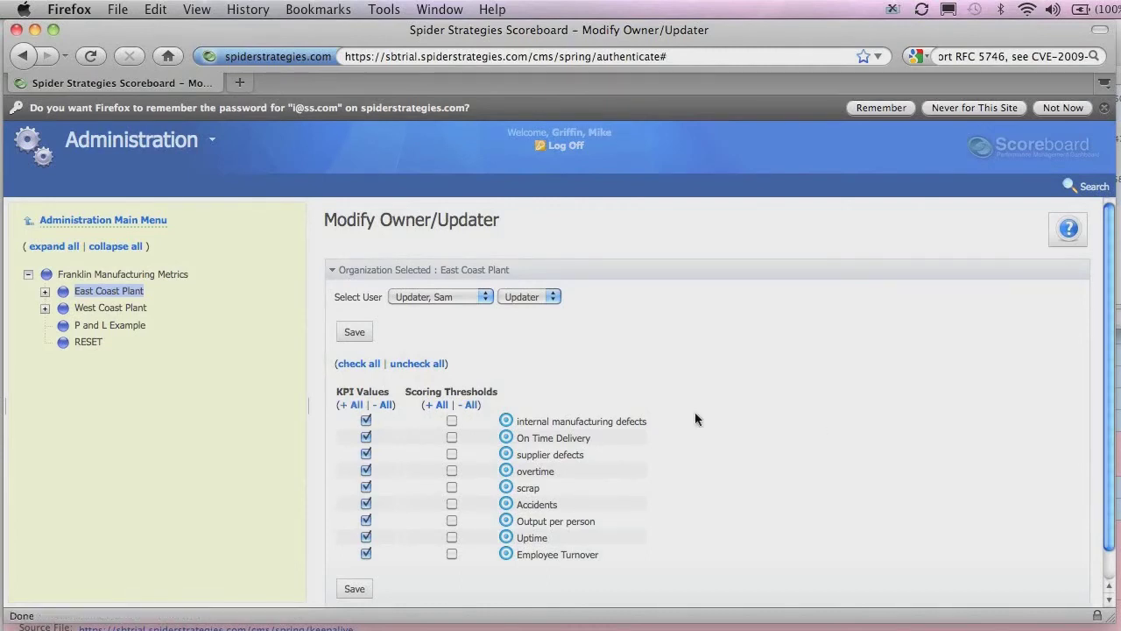
left_click(354, 589)
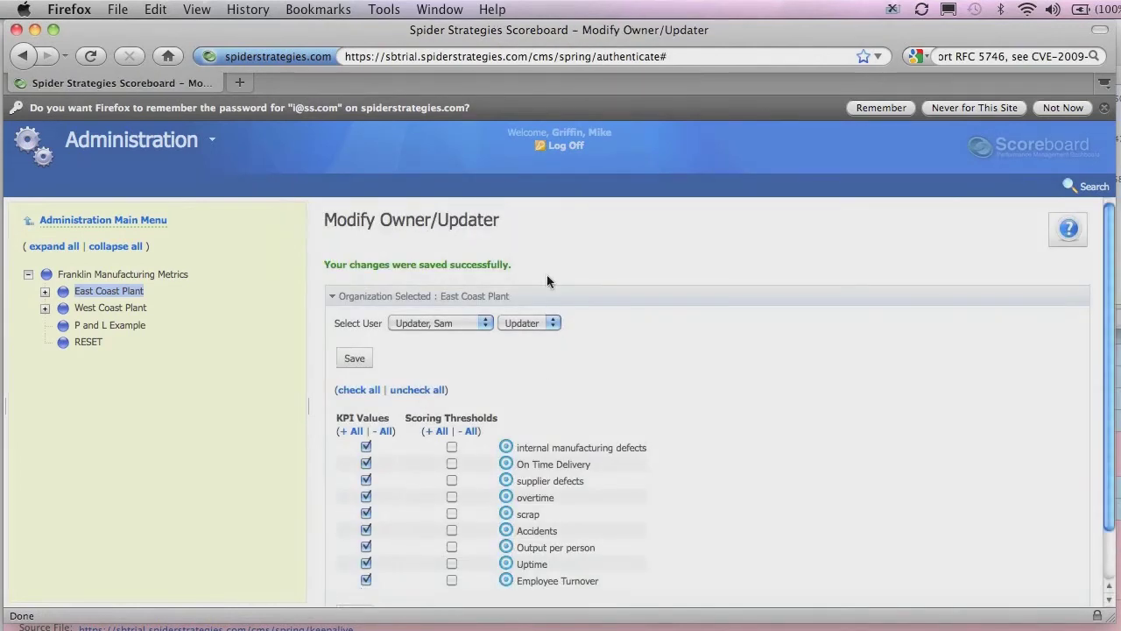
Log off the administrator account and sign in with the updater's username and password.
left_click(565, 145)
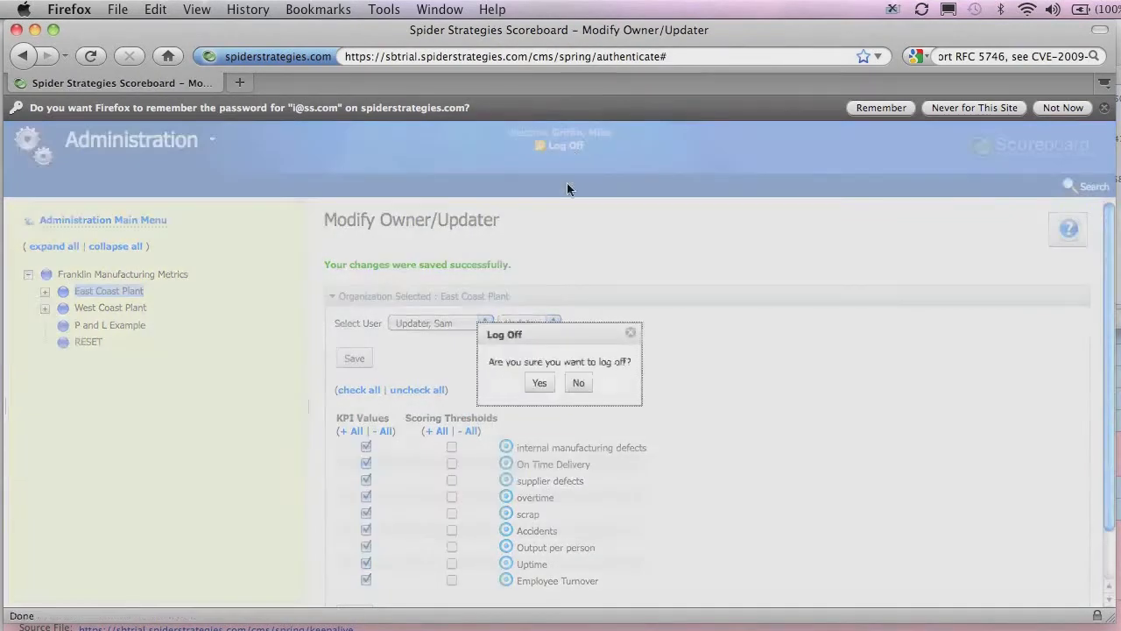
left_click(546, 387)
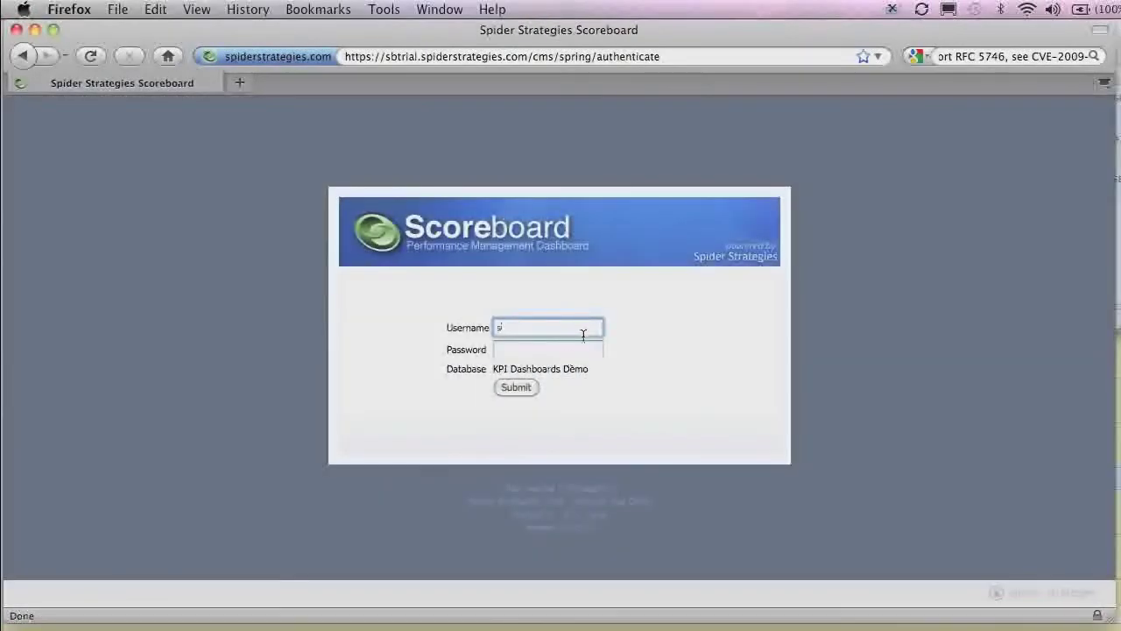
key("Tab")
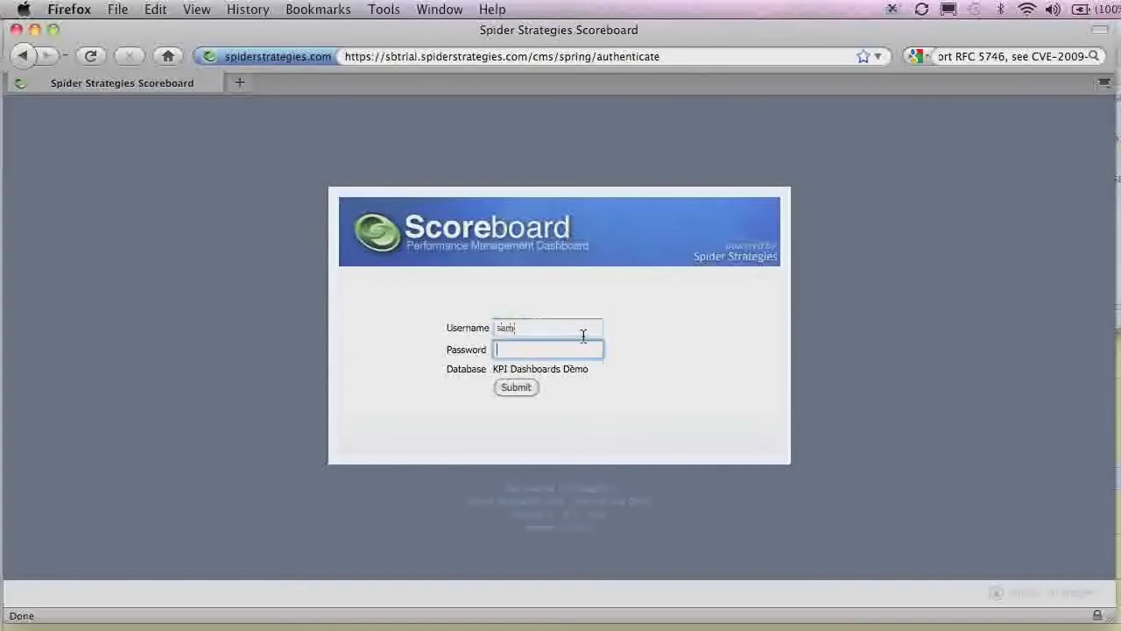
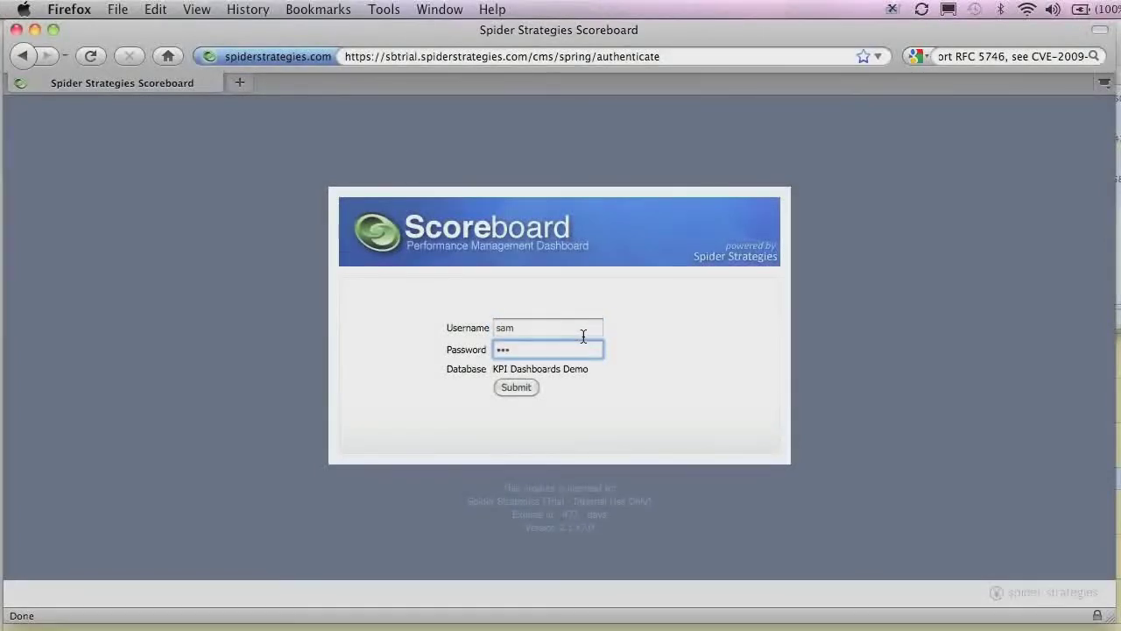
key("Return")
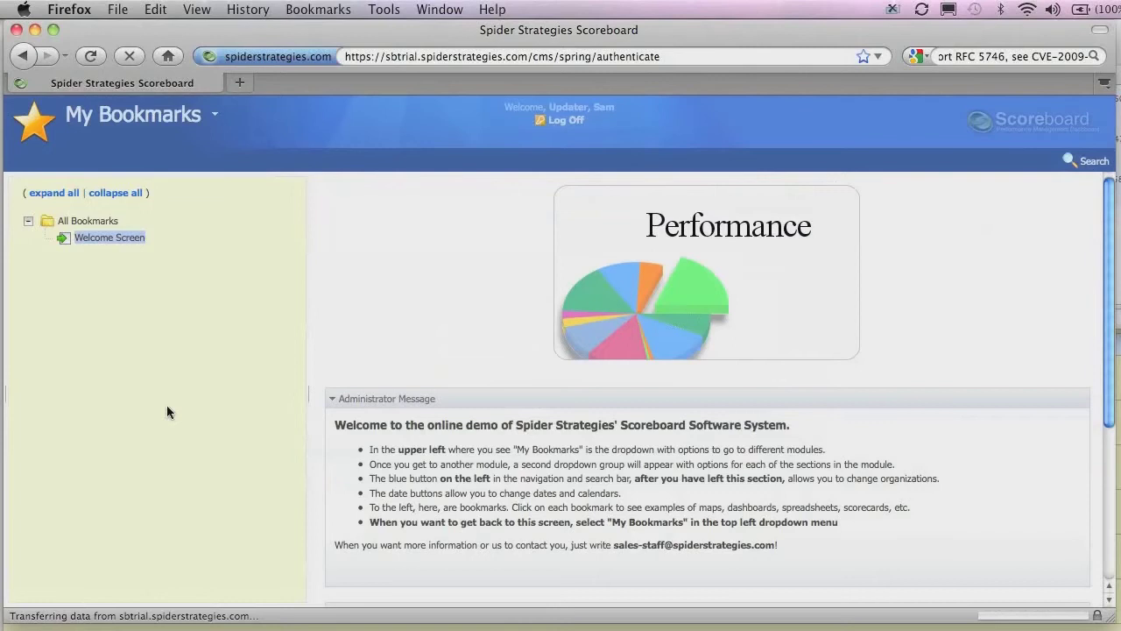
Open the KPIs I Update section for the updater user.
scroll(419, 236, "down", 5)
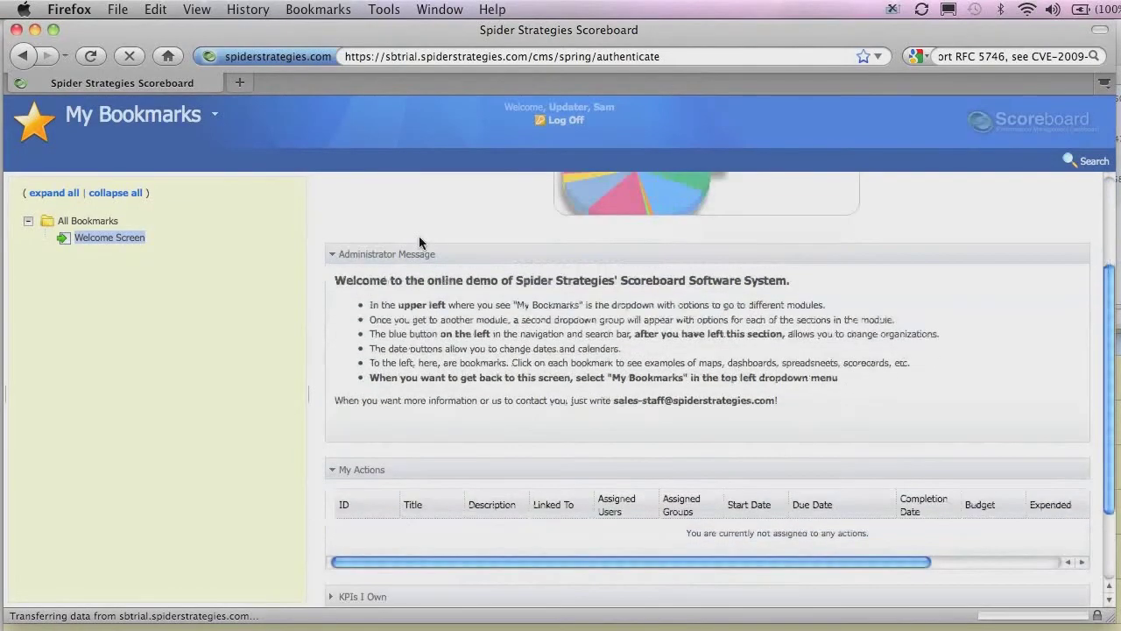
scroll(418, 239, "down", 1)
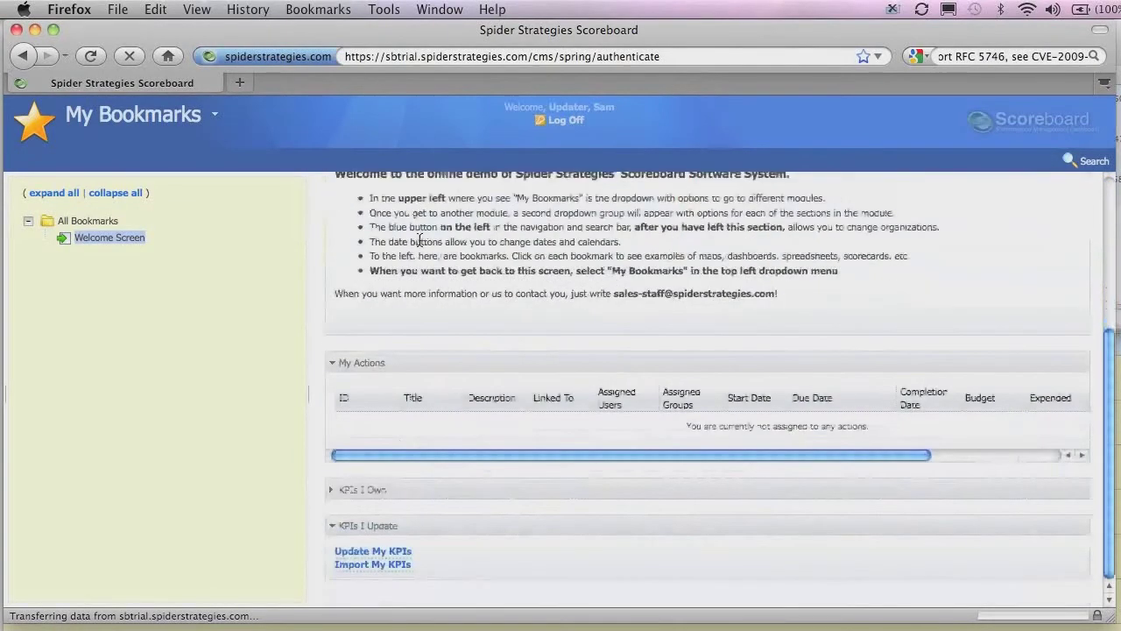
left_click(355, 553)
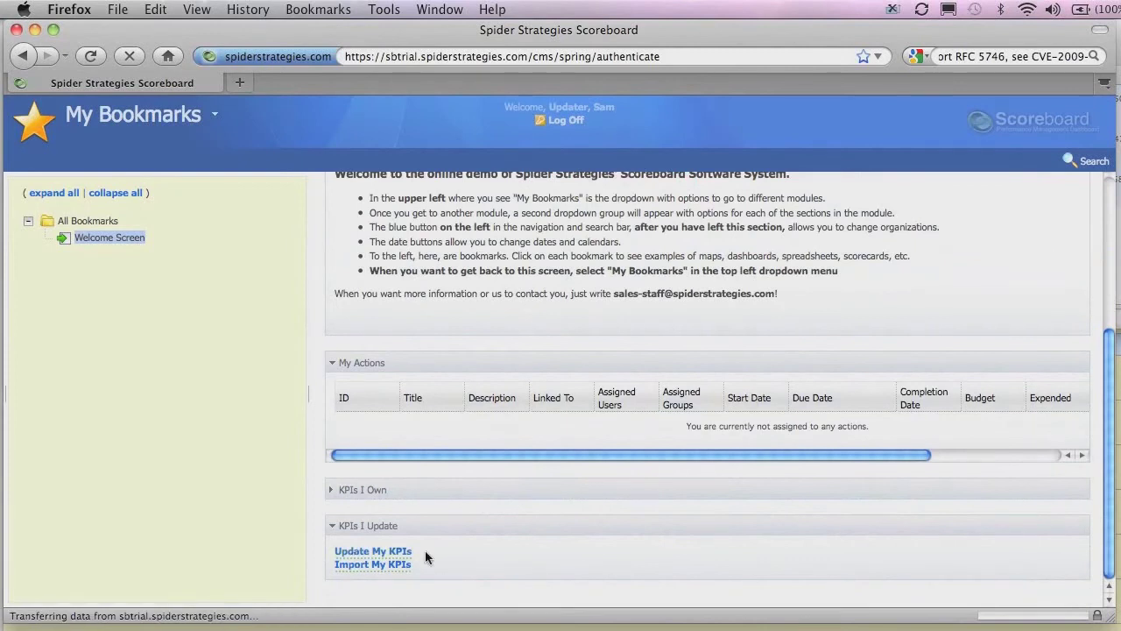
In Update My KPIs, replace the July 2010 internal manufacturing defects actual with 3 and save.
left_click(363, 554)
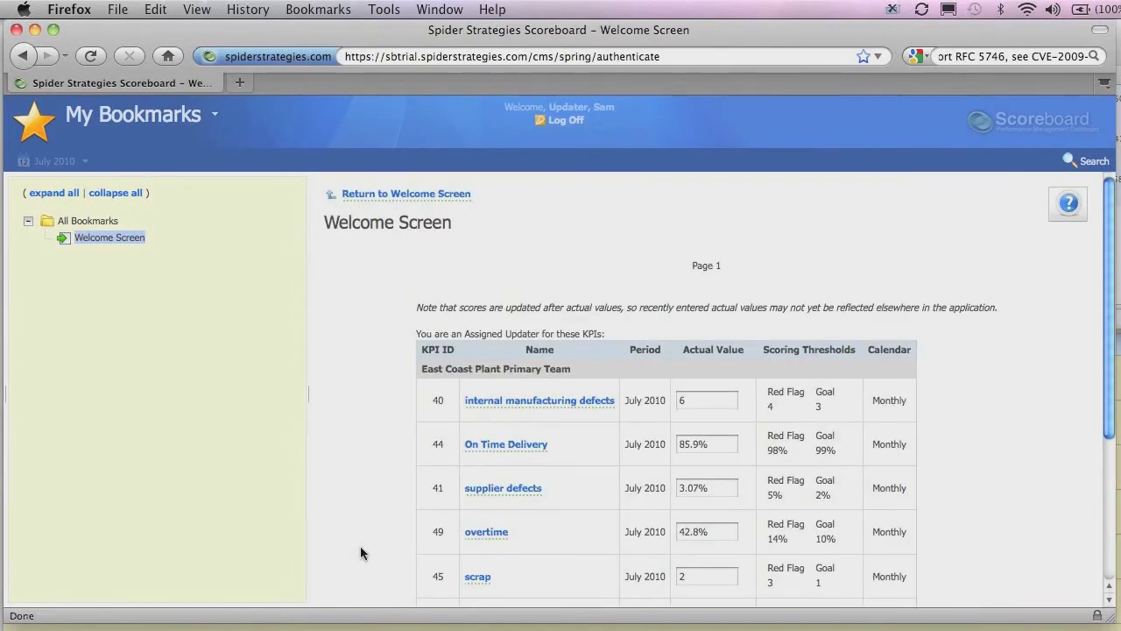
scroll(963, 351, "down", 3)
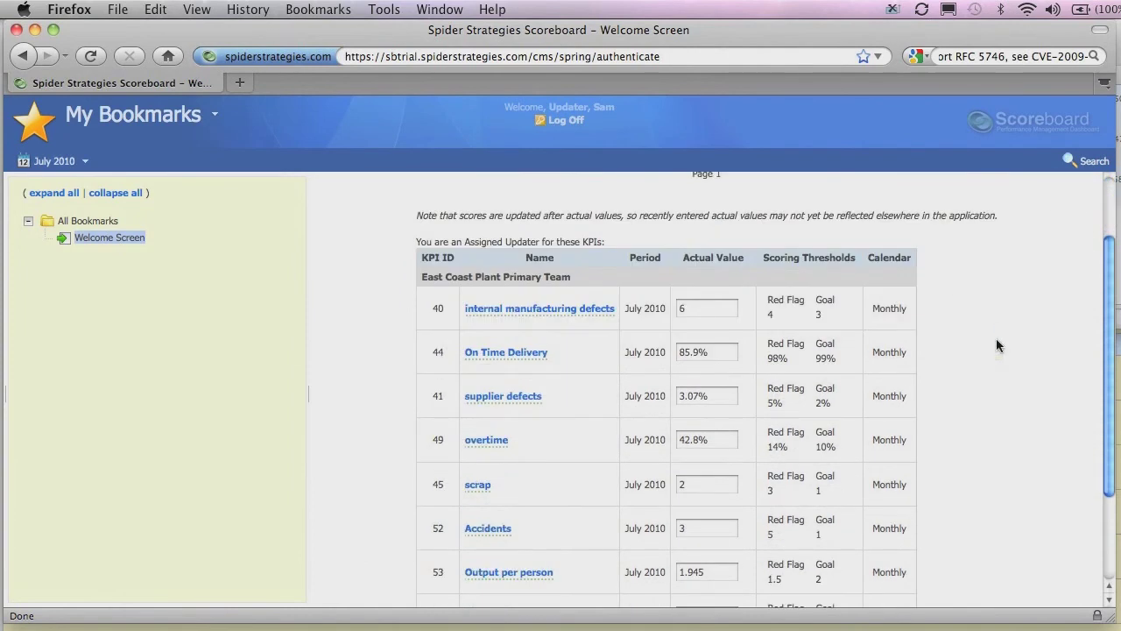
scroll(996, 345, "down", 2)
scroll(996, 343, "down", 1)
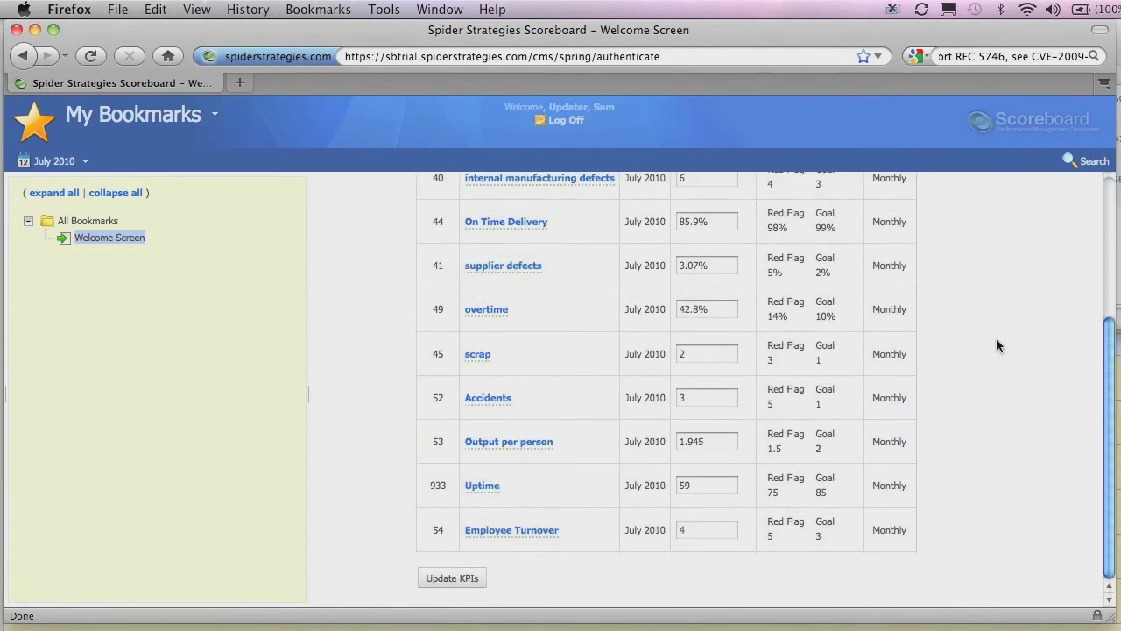
scroll(989, 339, "up", 5)
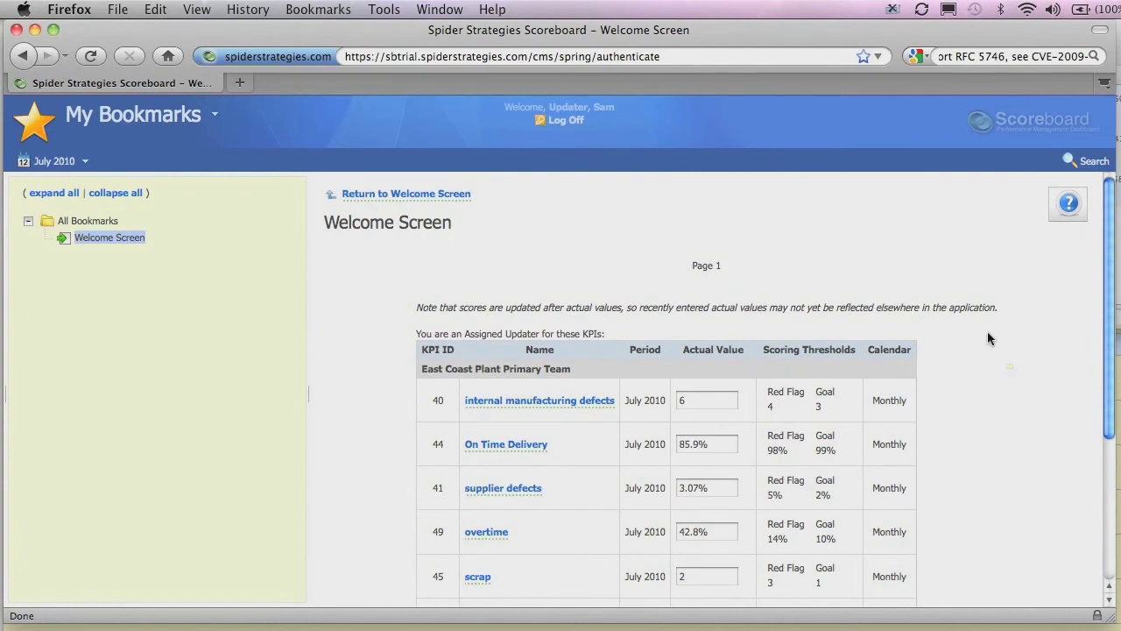
double_click(703, 399)
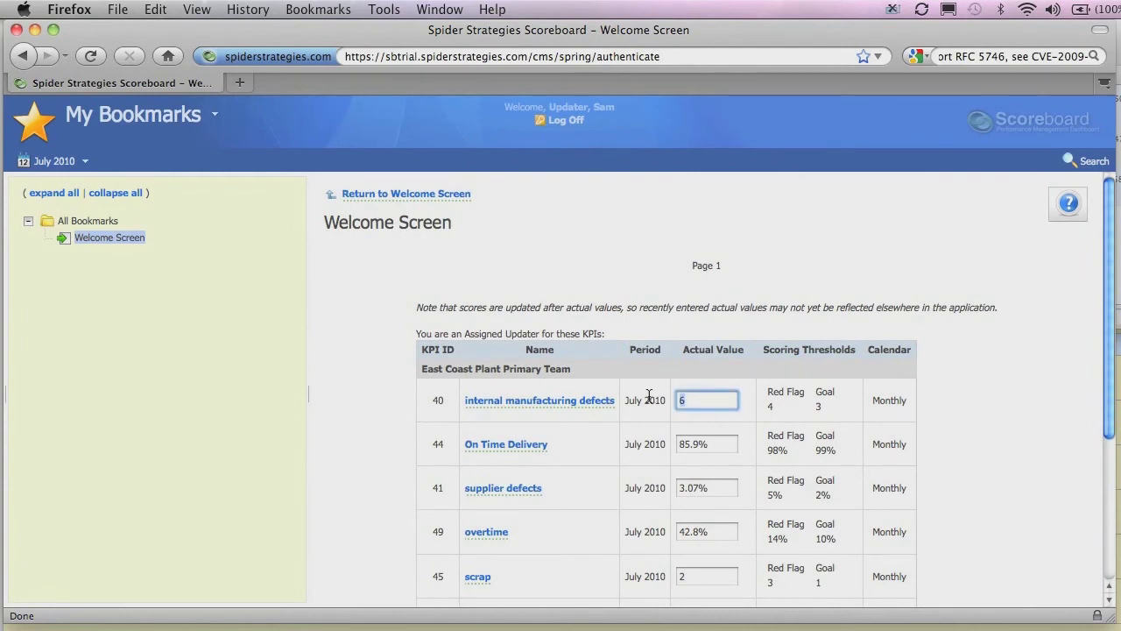
type("3")
scroll(1051, 368, "down", 5)
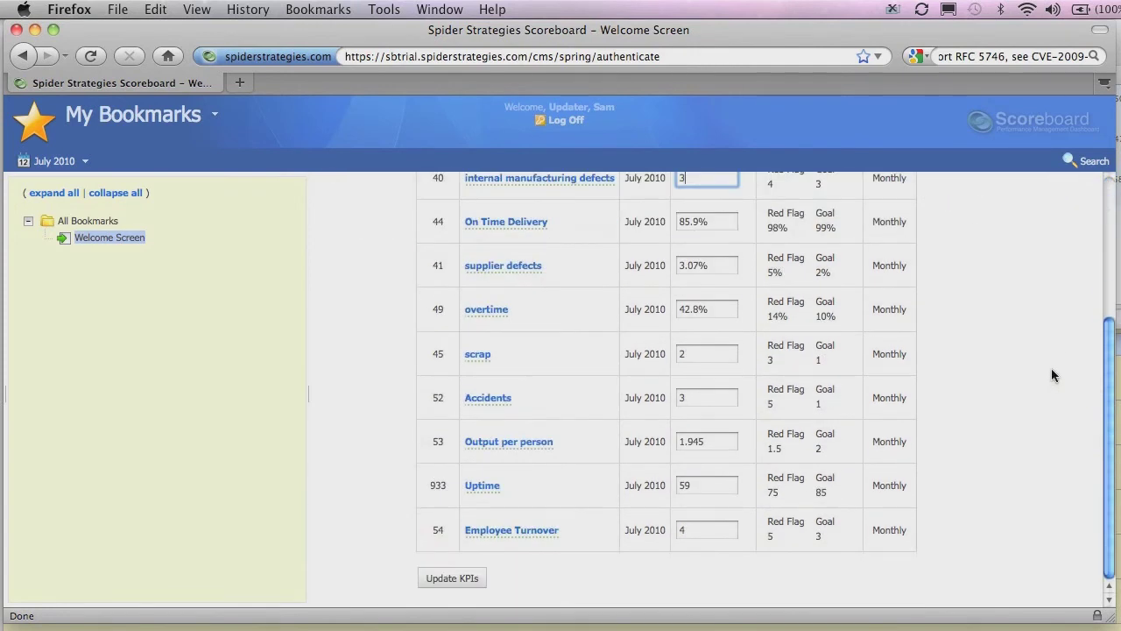
left_click(463, 578)
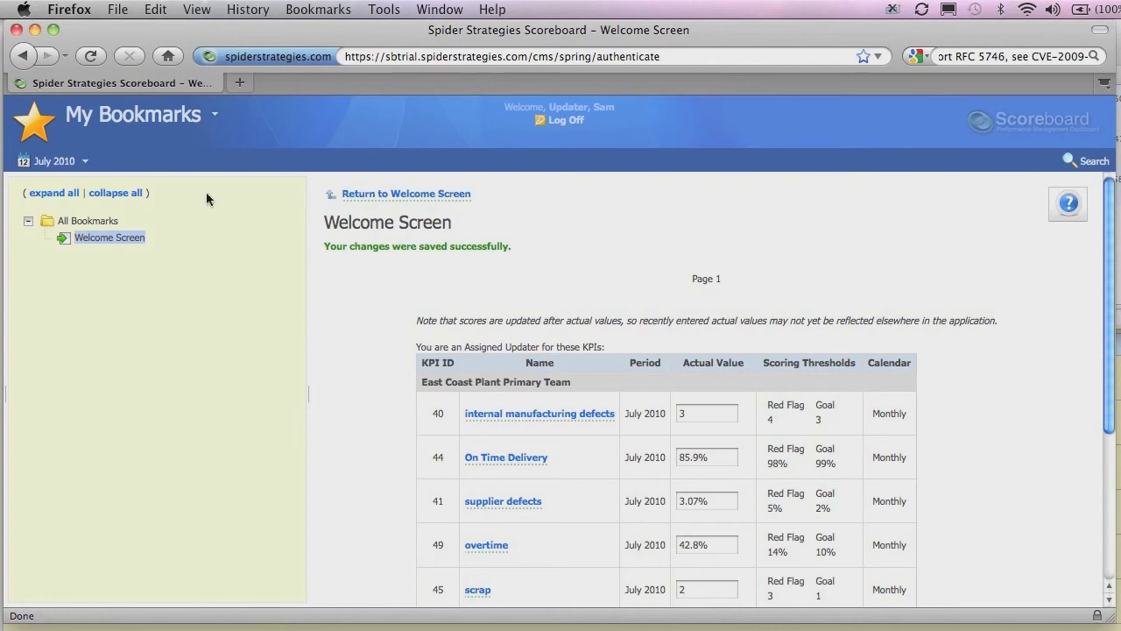
Set the update period to Yearly 2010 and scroll through the monthly KPI rows.
left_click(85, 163)
left_click(143, 213)
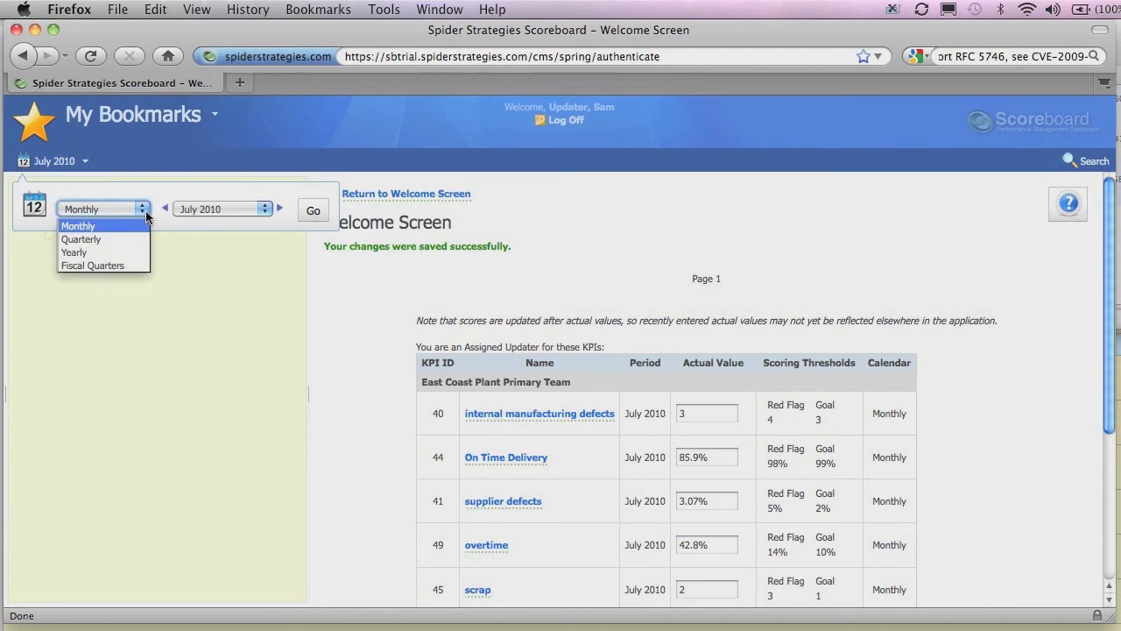
left_click(91, 252)
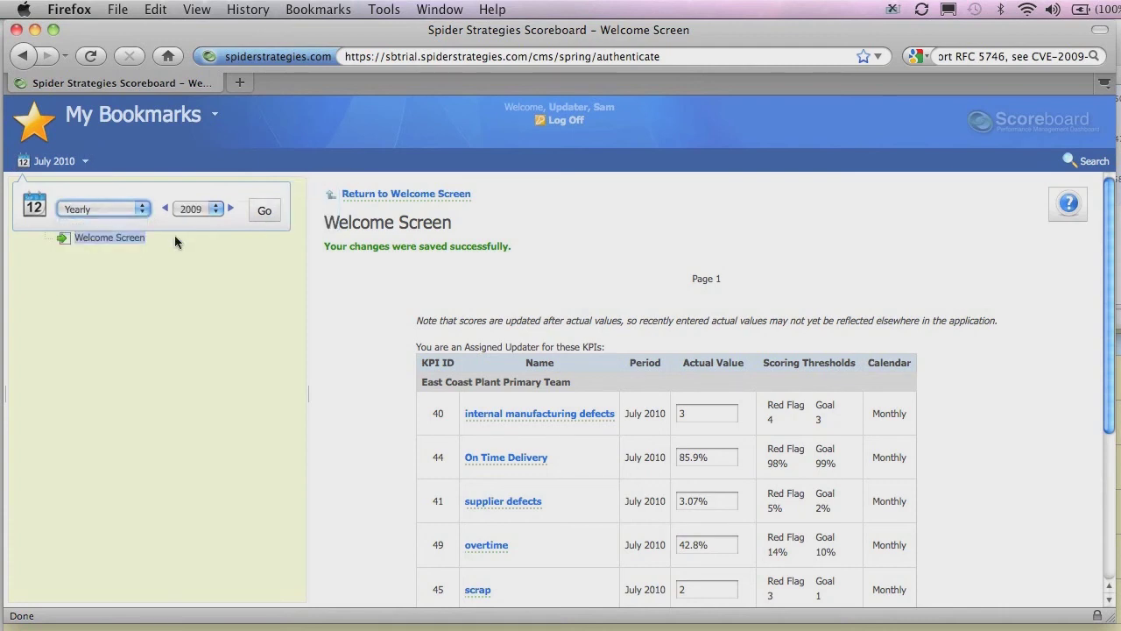
left_click(210, 209)
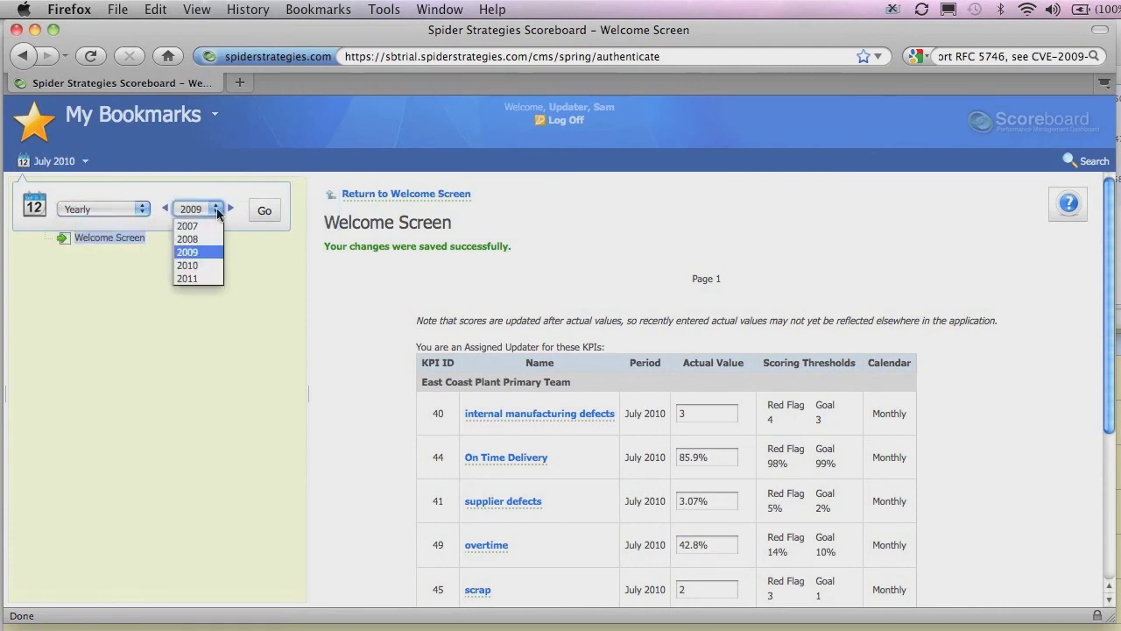
left_click(194, 264)
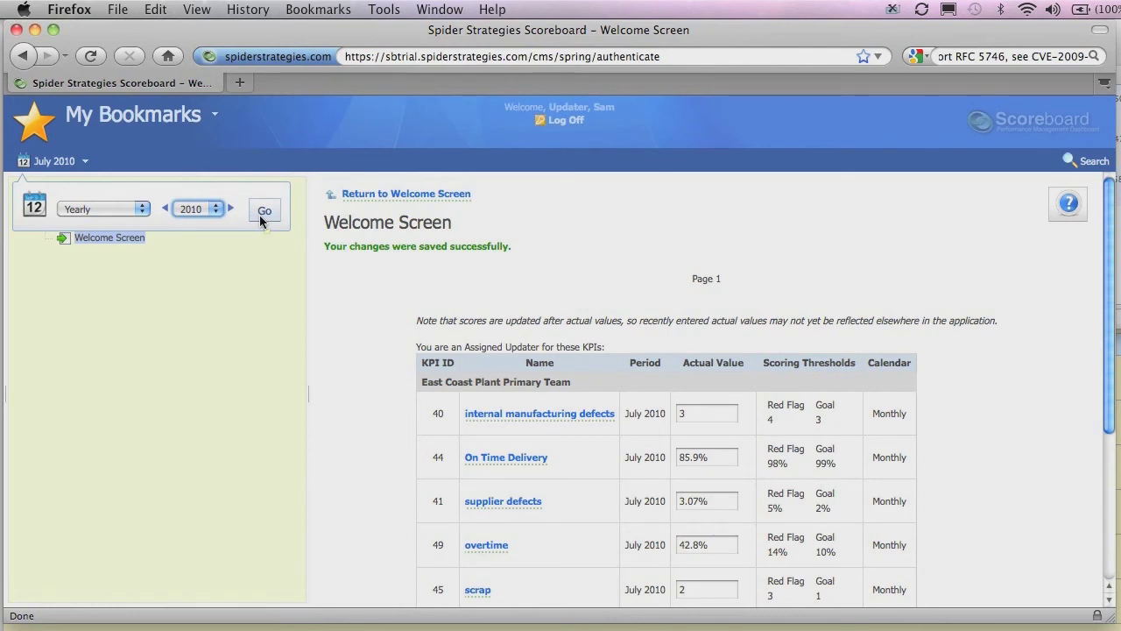
left_click(262, 211)
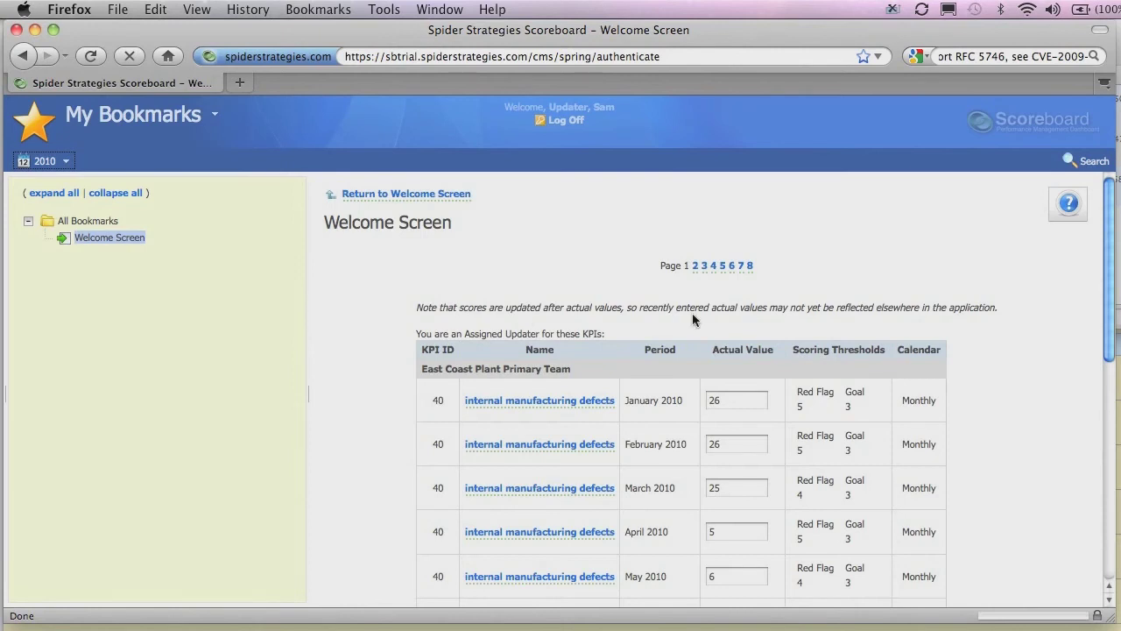
scroll(1047, 245, "down", 2)
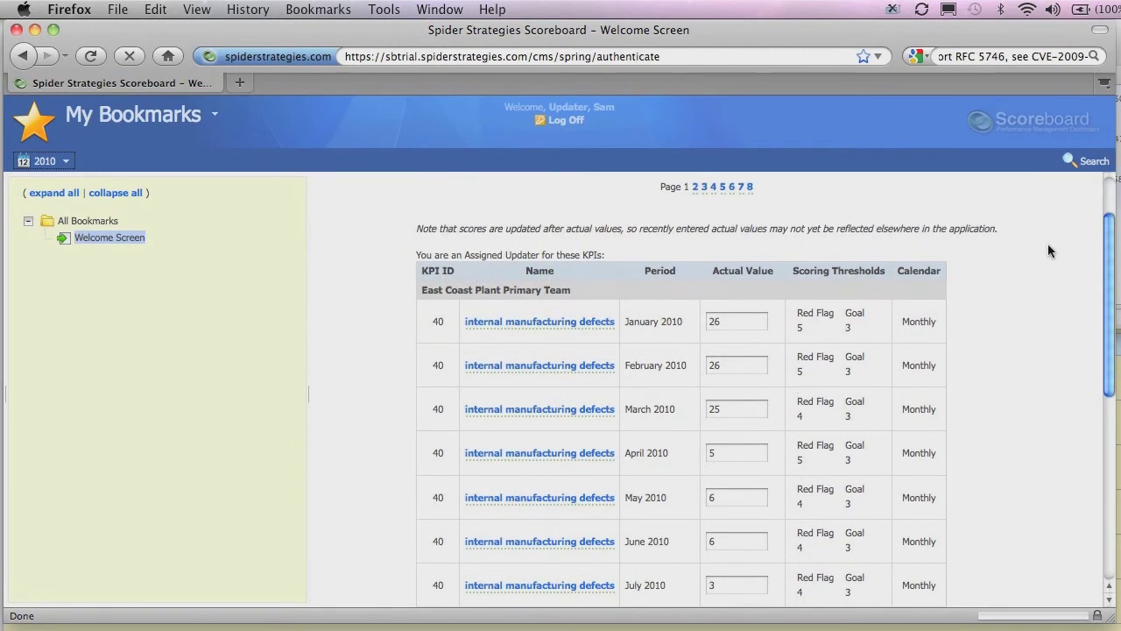
scroll(755, 323, "down", 2)
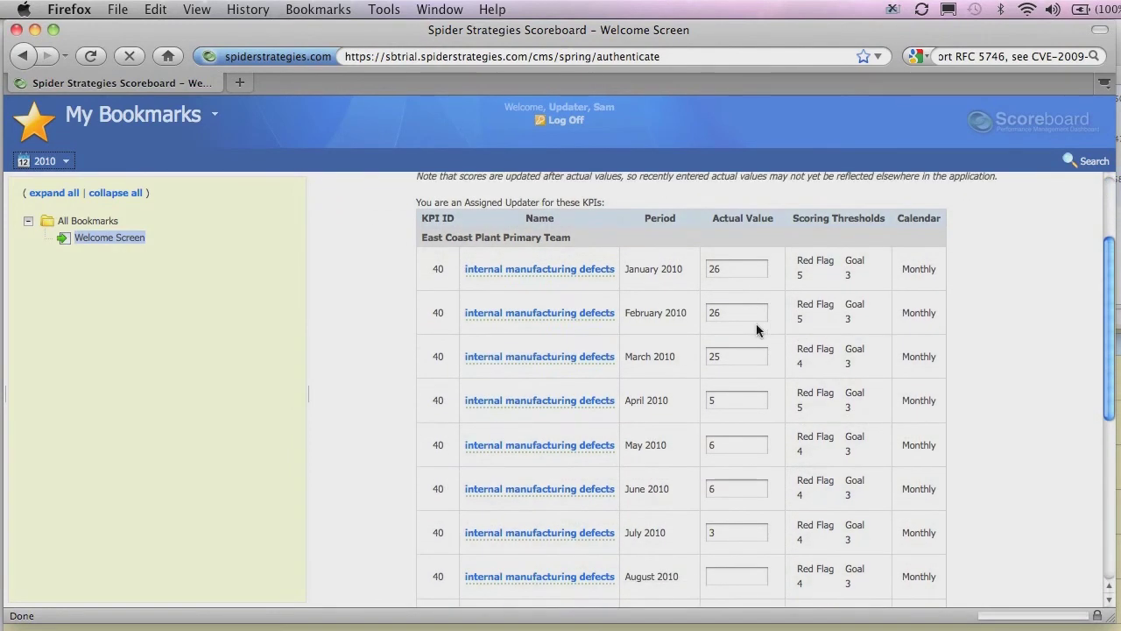
scroll(756, 323, "down", 5)
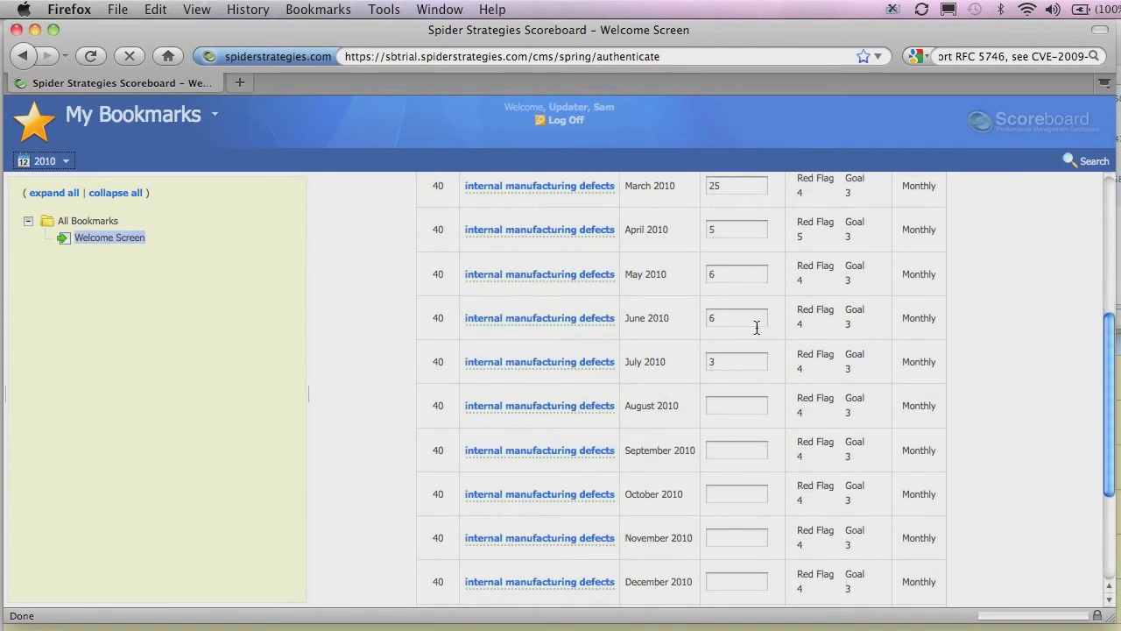
scroll(757, 328, "down", 2)
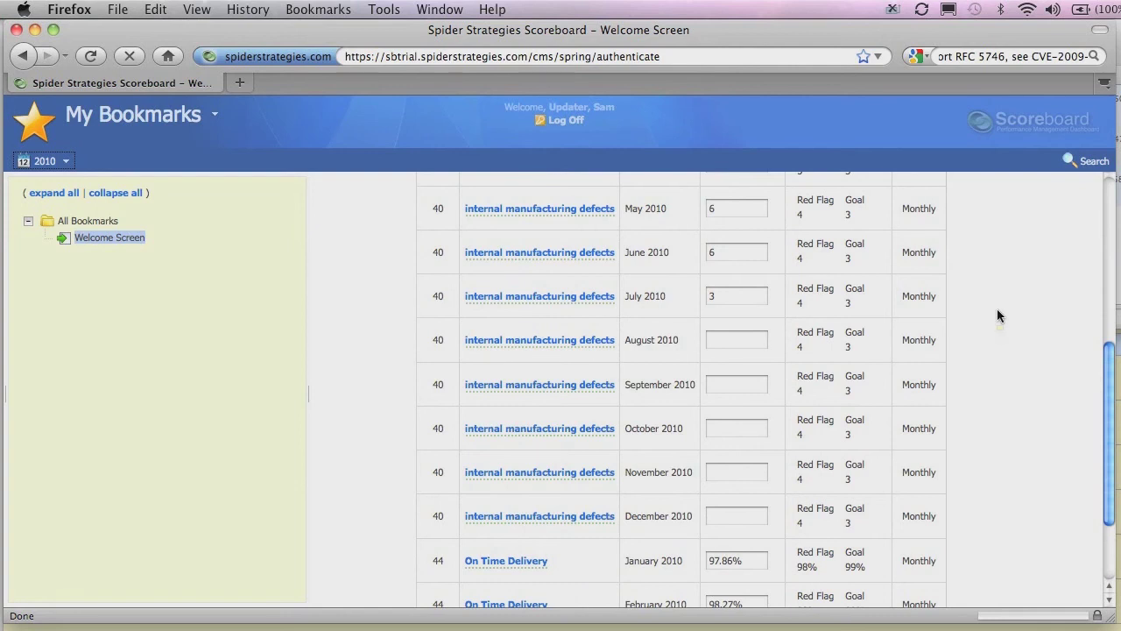
scroll(987, 310, "up", 5)
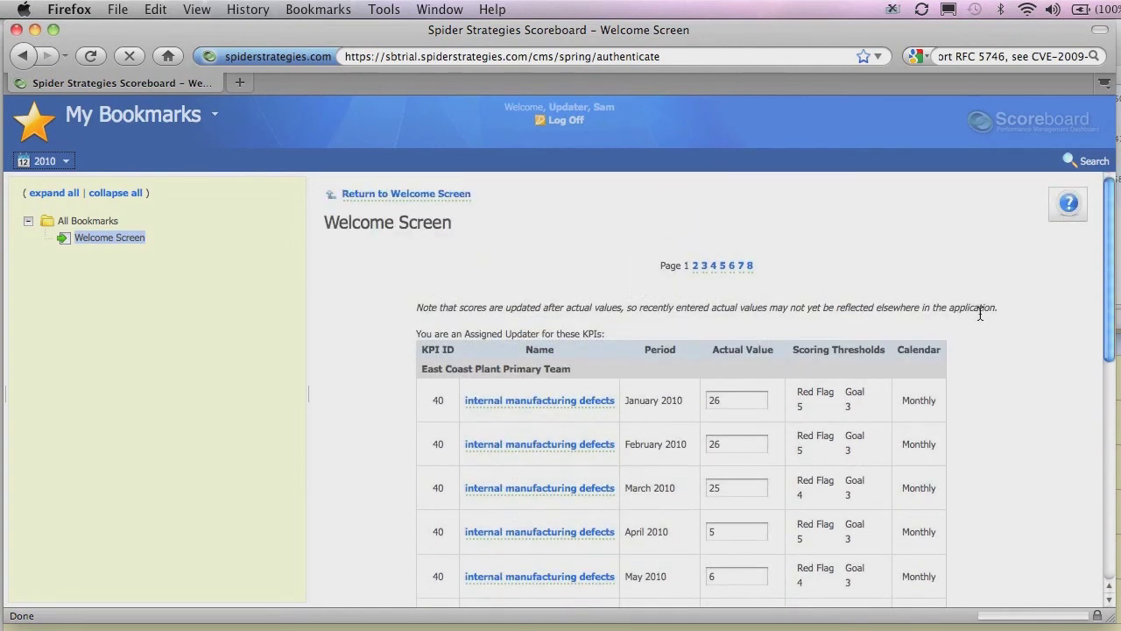